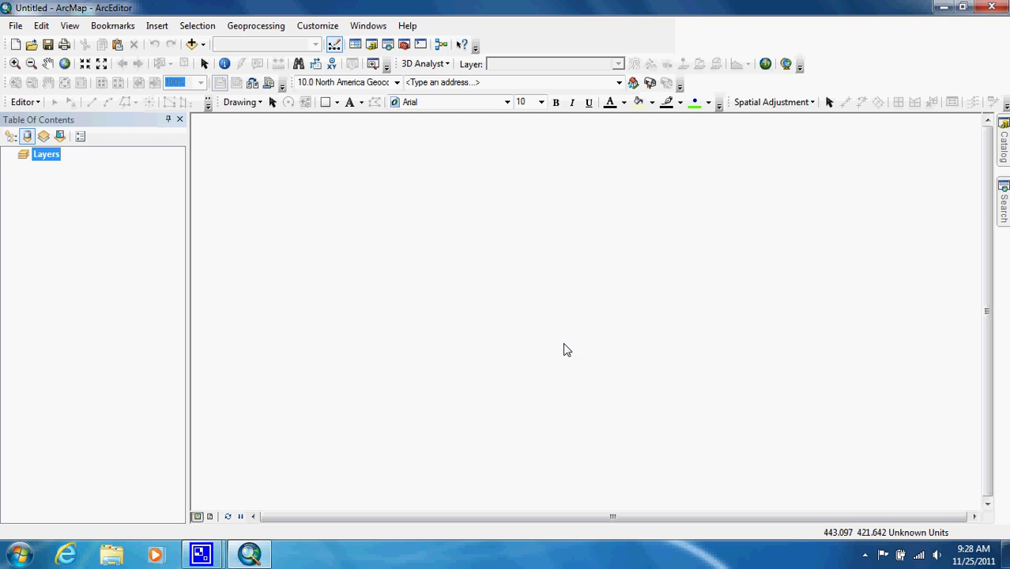
In Catalog, create a new toolbox named Fishnet.tbx inside the Chapter8 folder.
{"action": "left_click", "coordinate": [1004, 138]}
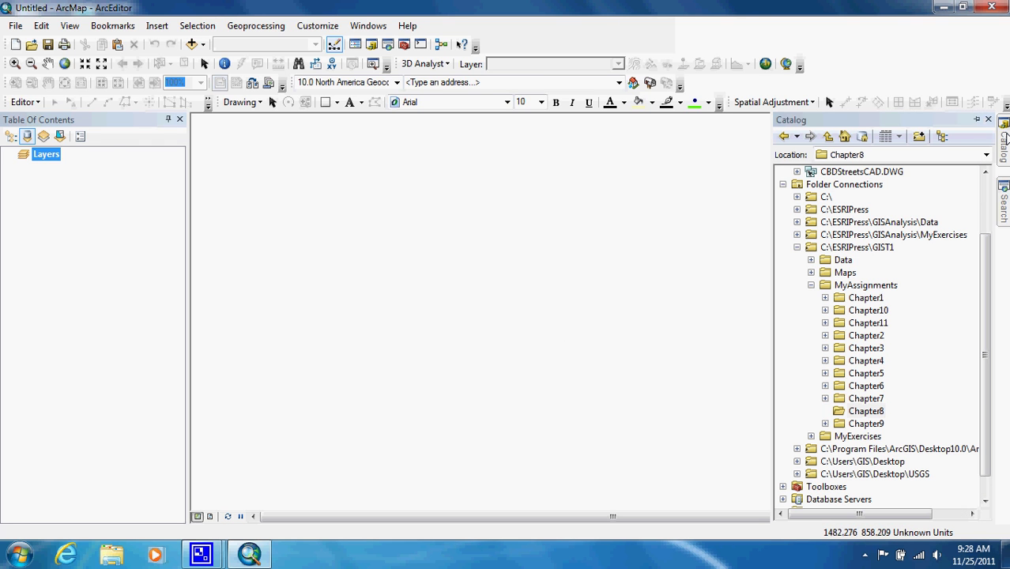
{"action": "right_click", "coordinate": [850, 416]}
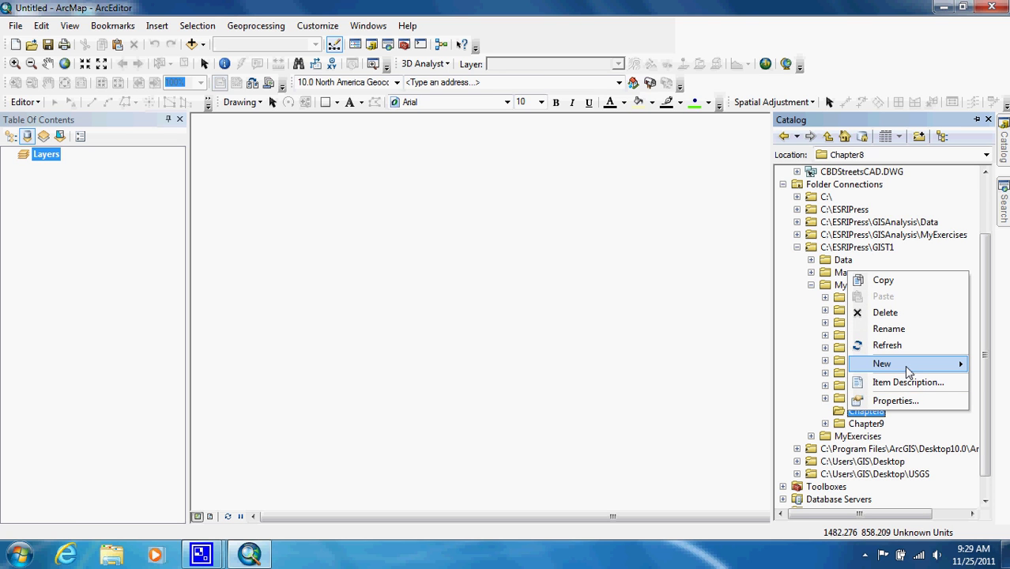
{"action": "mouse_move", "coordinate": [907, 370]}
{"action": "left_click", "coordinate": [756, 458]}
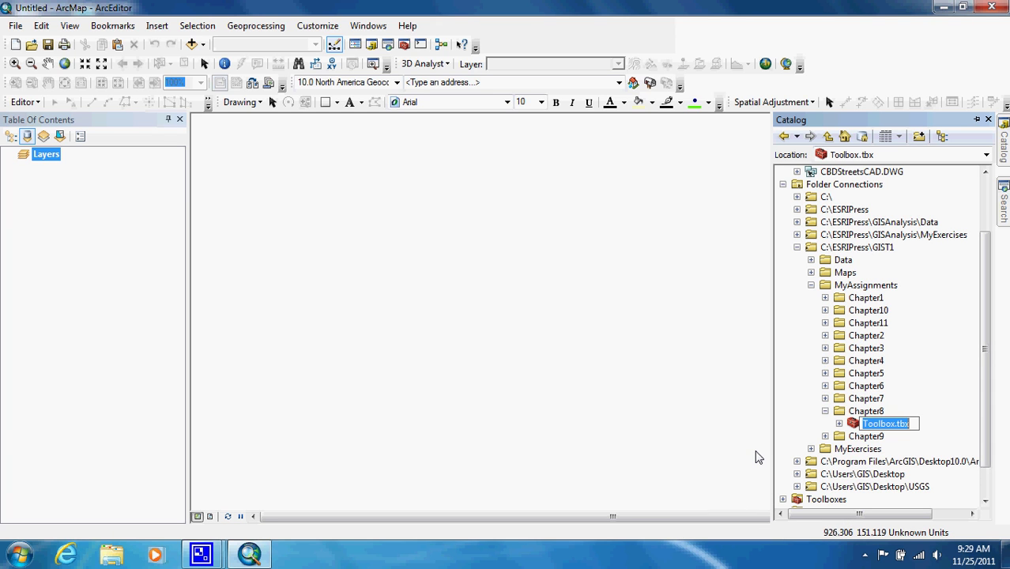
{"action": "type", "text": "Fishnet"}
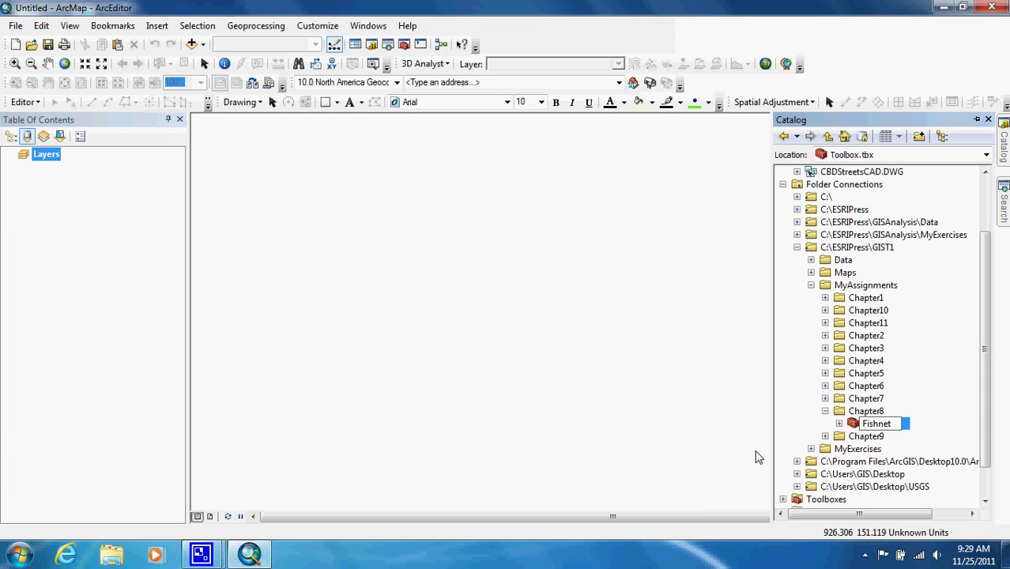
{"action": "left_click", "coordinate": [849, 374]}
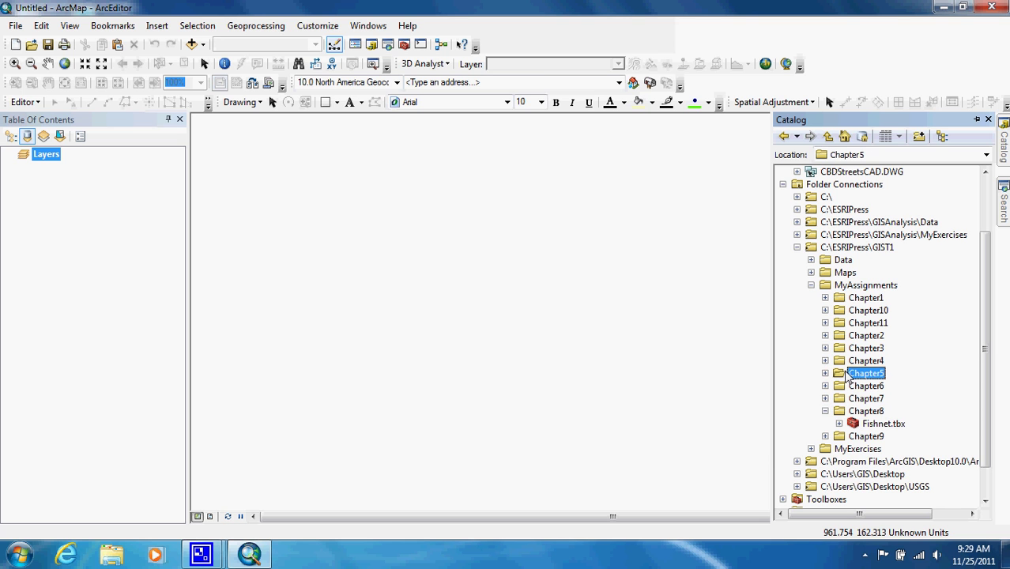
Add the Pittsburgh feature class from GIST1 > Data > Pittsburgh > City.gdb to the map.
{"action": "left_click", "coordinate": [192, 45]}
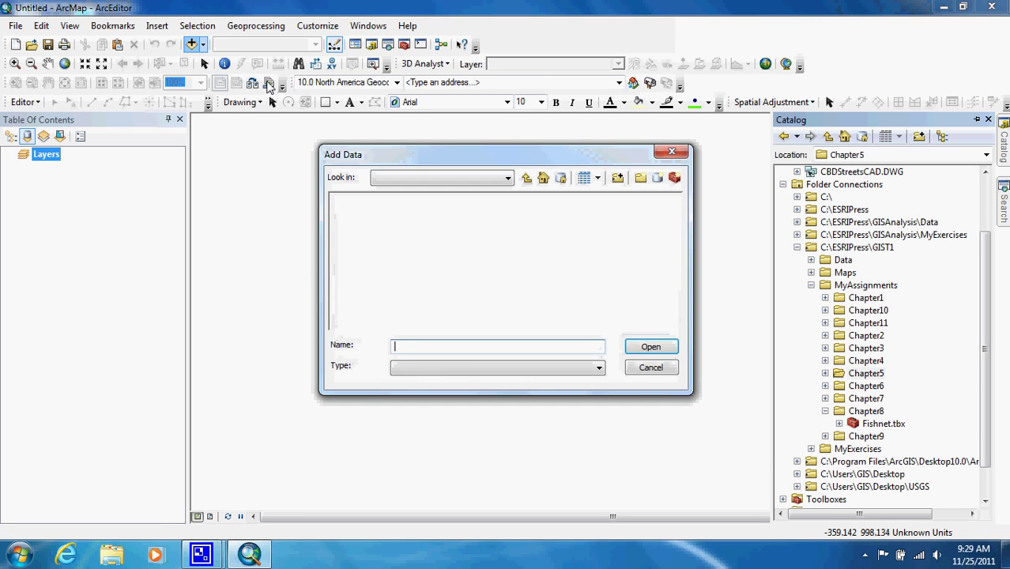
{"action": "left_click", "coordinate": [503, 178]}
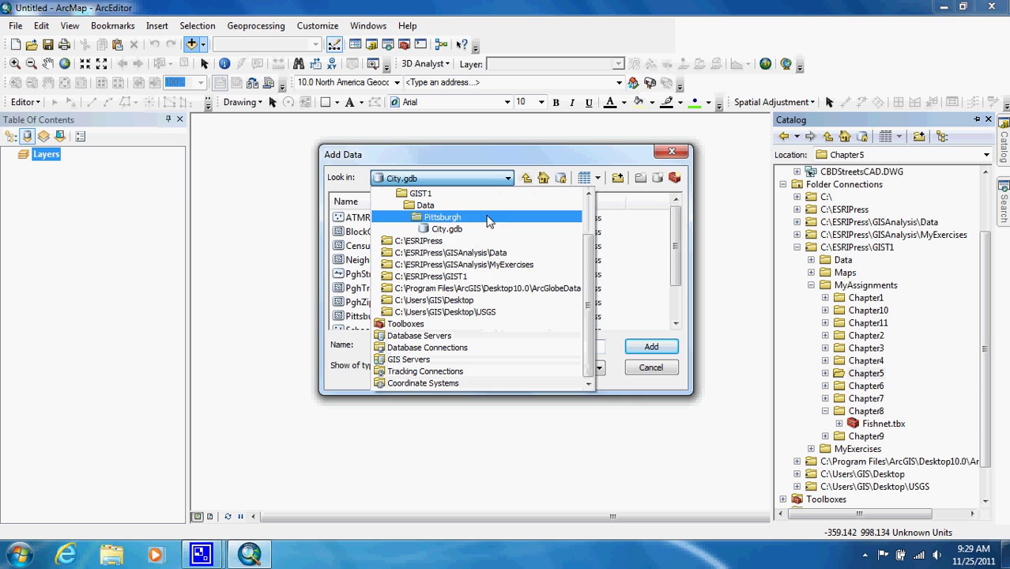
{"action": "left_click", "coordinate": [466, 193]}
{"action": "double_click", "coordinate": [360, 222]}
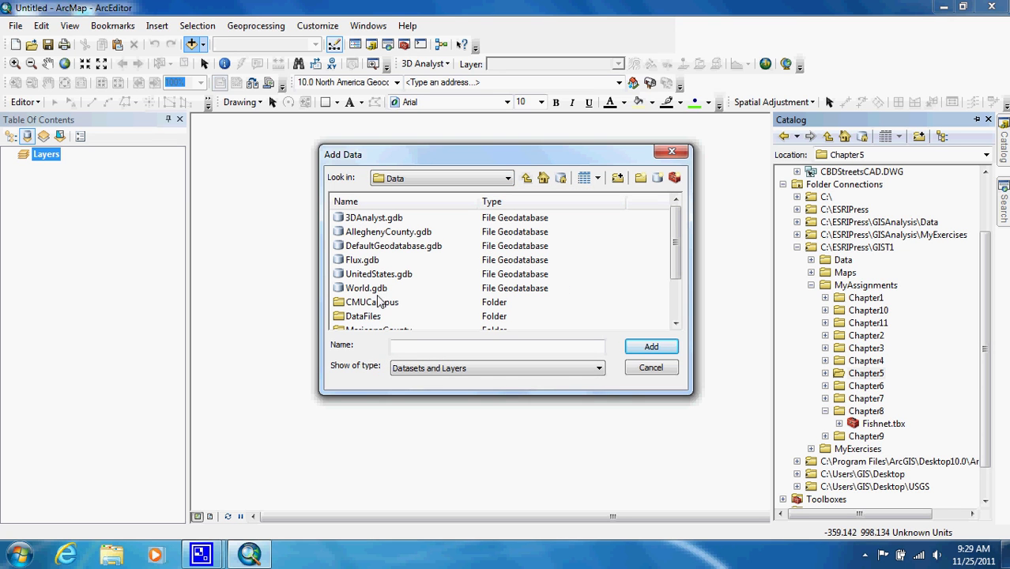
{"action": "scroll", "coordinate": [672, 269], "scroll_direction": "down", "scroll_amount": 2}
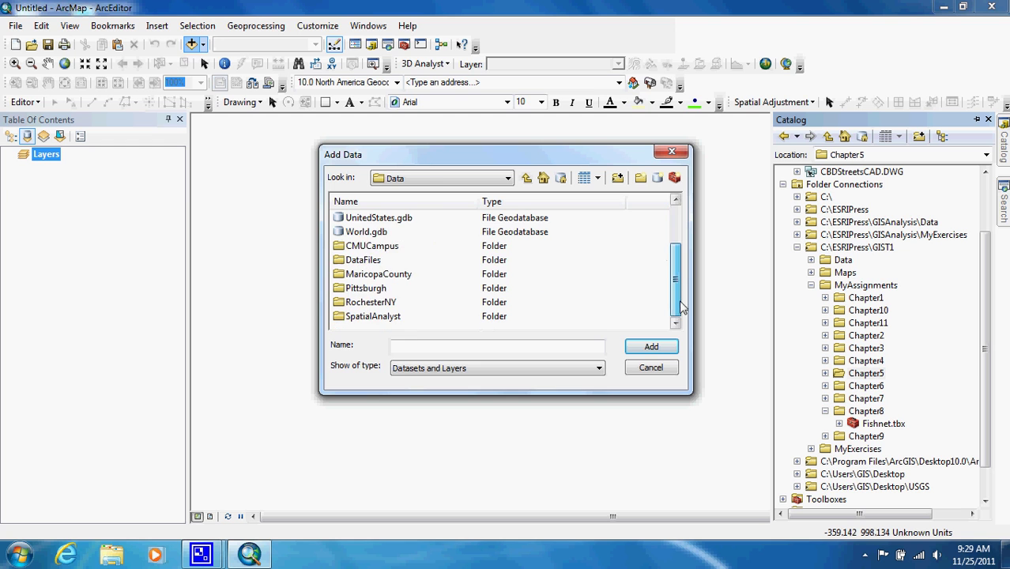
{"action": "double_click", "coordinate": [365, 289]}
{"action": "double_click", "coordinate": [368, 261]}
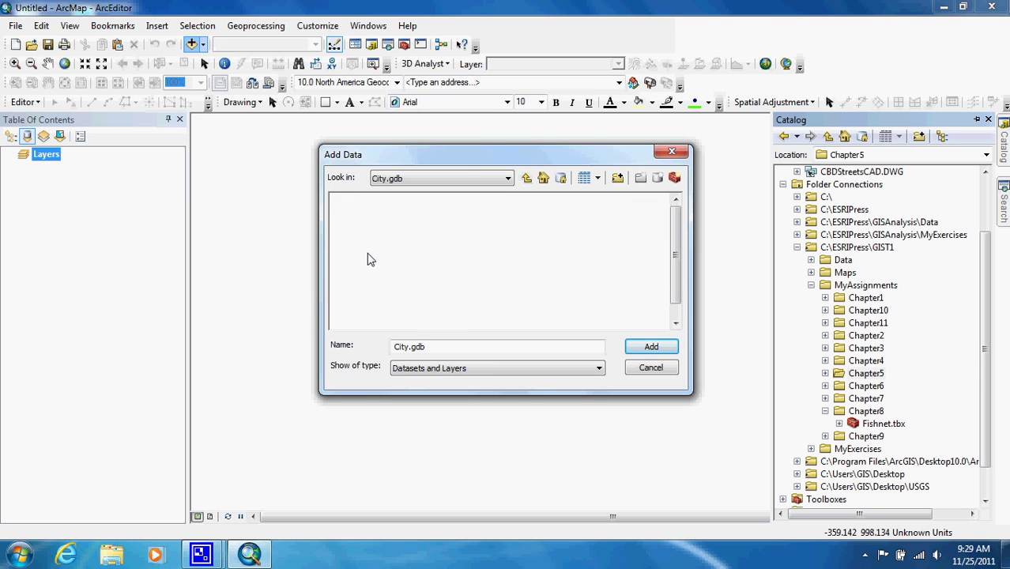
{"action": "left_click", "coordinate": [362, 318]}
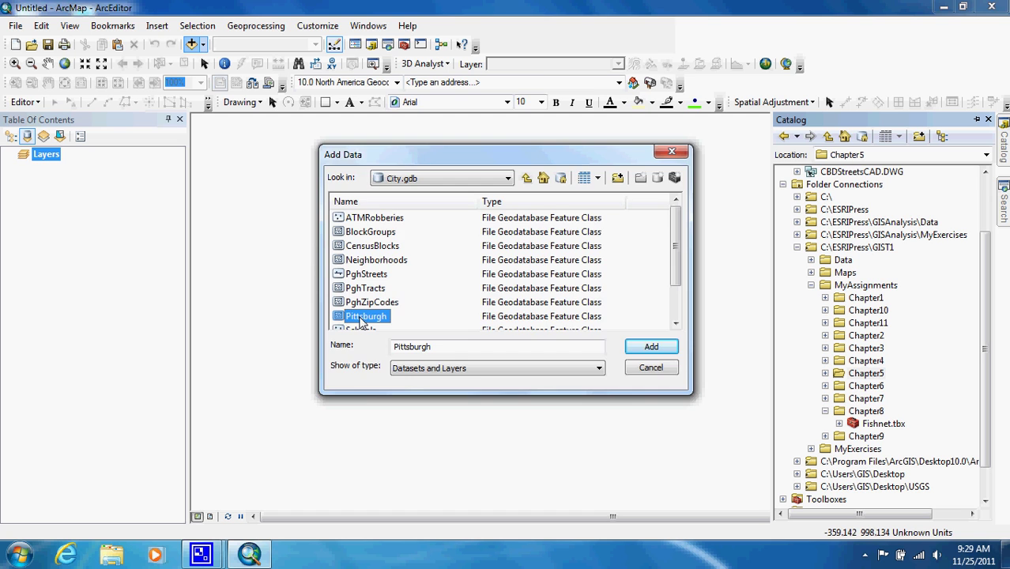
{"action": "double_click", "coordinate": [362, 317]}
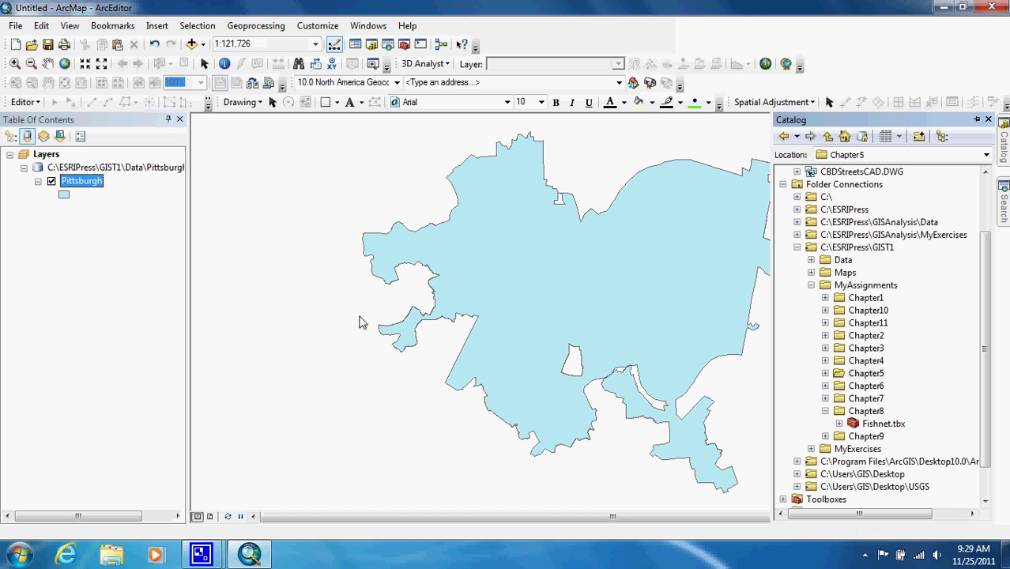
Create a new model in Fishnet.tbx and move its window to the top-left, enlarged.
{"action": "right_click", "coordinate": [884, 424]}
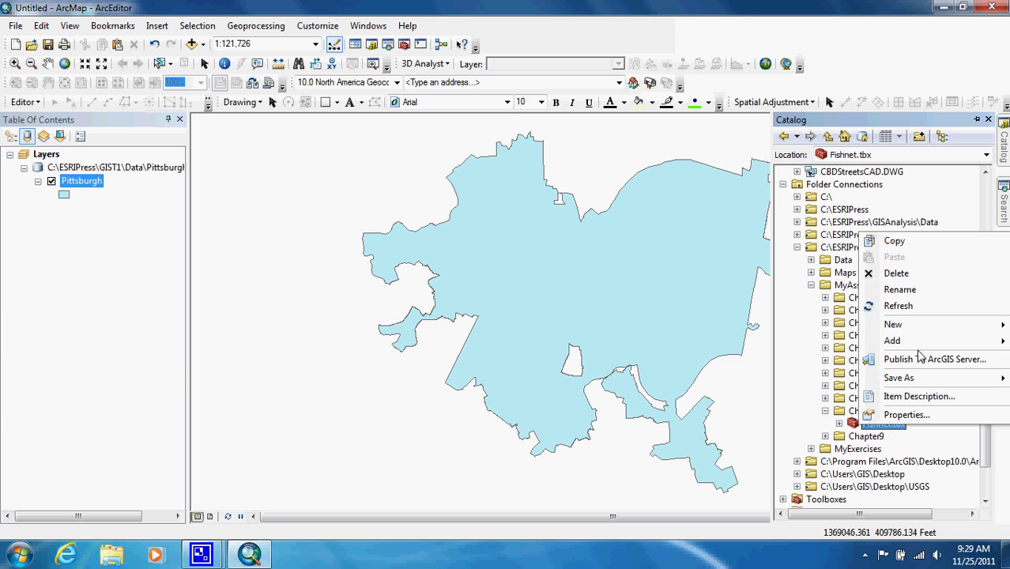
{"action": "mouse_move", "coordinate": [908, 324]}
{"action": "left_click", "coordinate": [838, 346]}
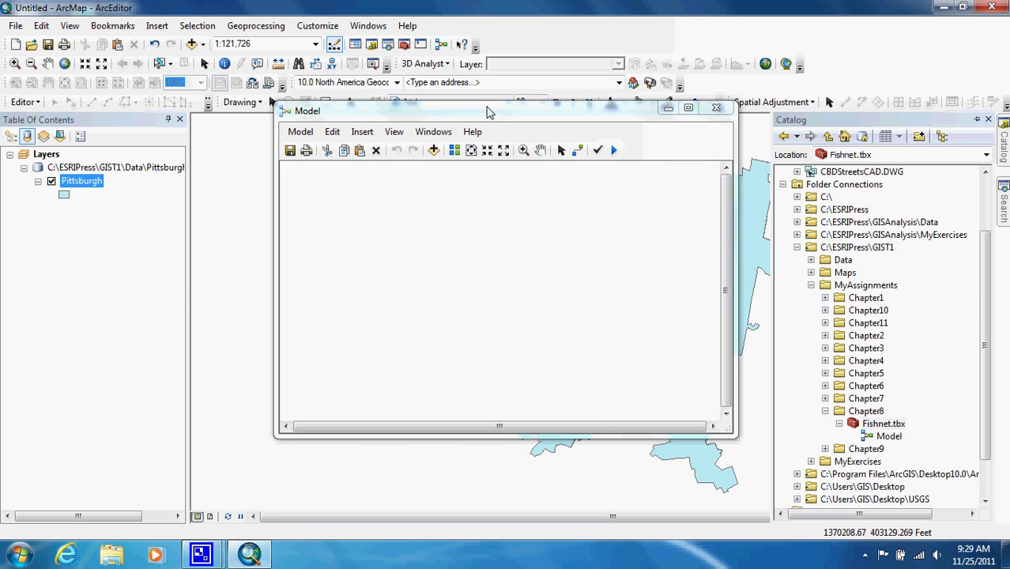
{"action": "left_click_drag", "start_coordinate": [478, 115], "coordinate": [207, 21]}
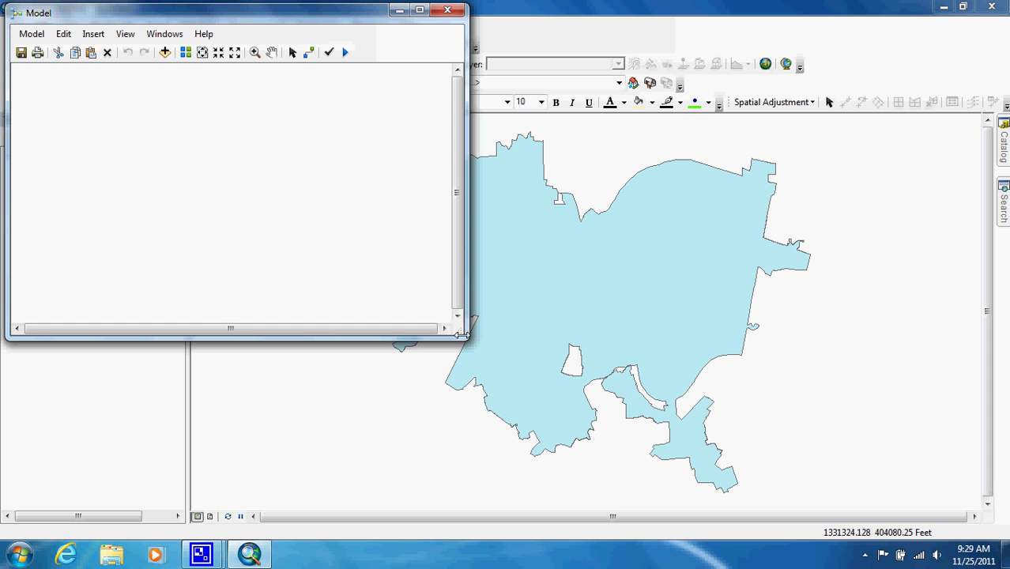
{"action": "left_click_drag", "start_coordinate": [465, 335], "coordinate": [752, 528]}
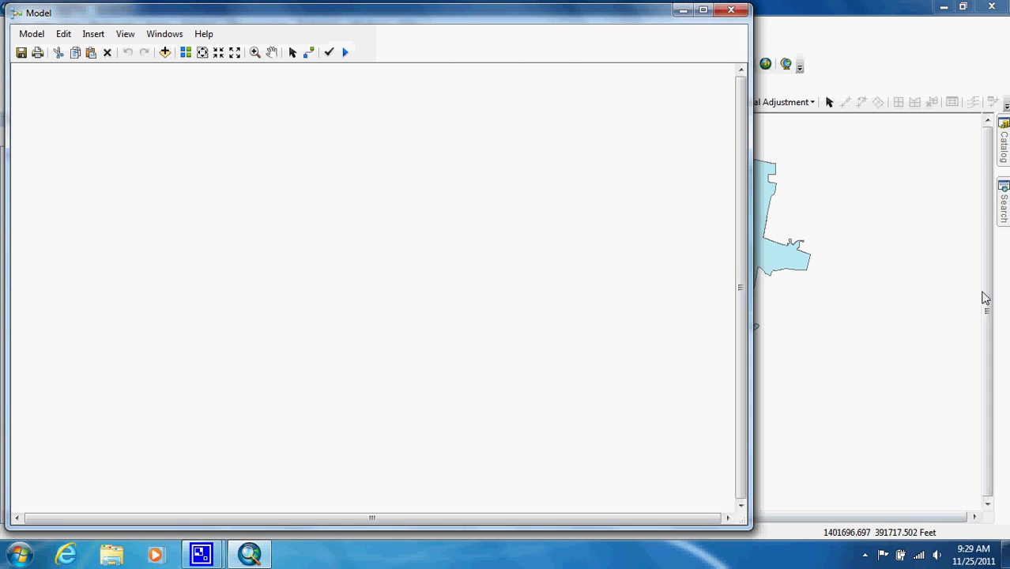
Search for fishnet and open the Create Fishnet tool.
{"action": "mouse_move", "coordinate": [1004, 207]}
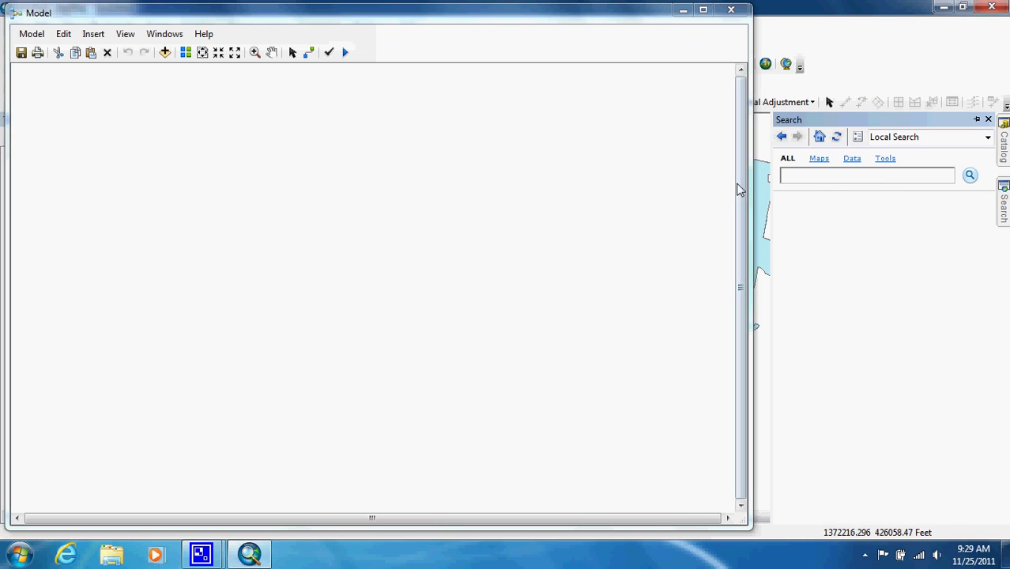
{"action": "left_click", "coordinate": [827, 182]}
{"action": "type", "text": "fishnet"}
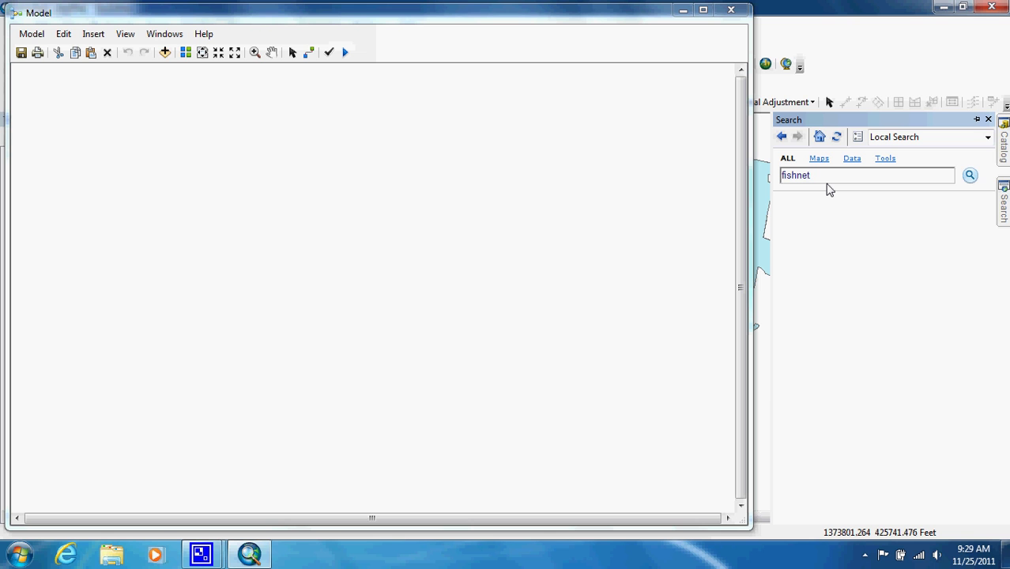
{"action": "key", "text": "Return"}
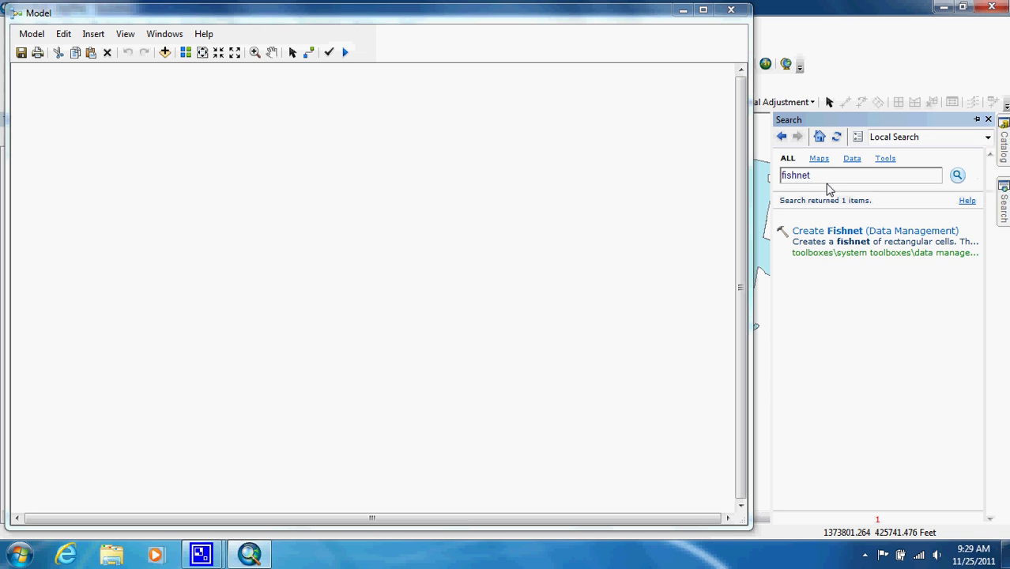
{"action": "mouse_move", "coordinate": [869, 231]}
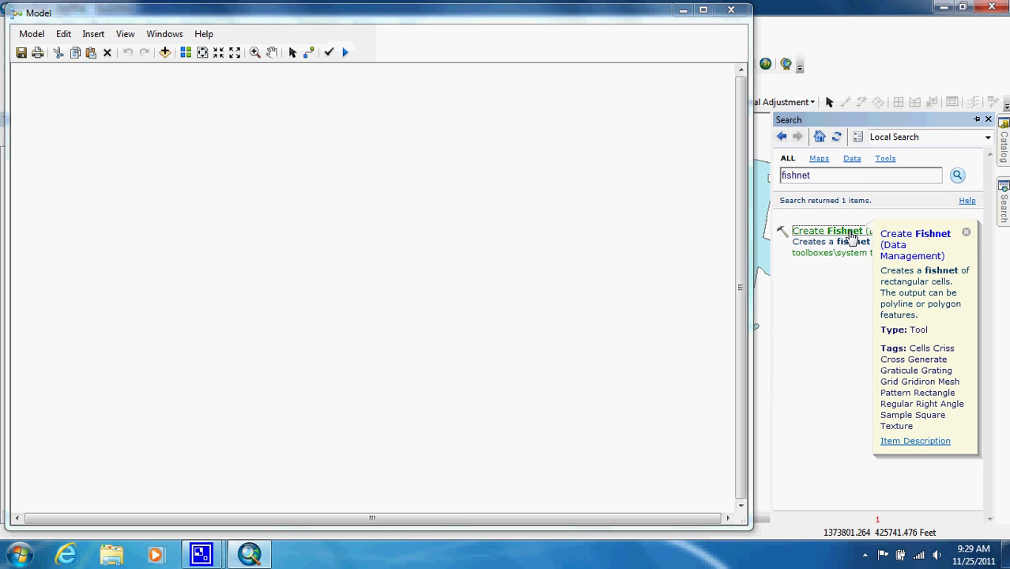
{"action": "left_click", "coordinate": [851, 235]}
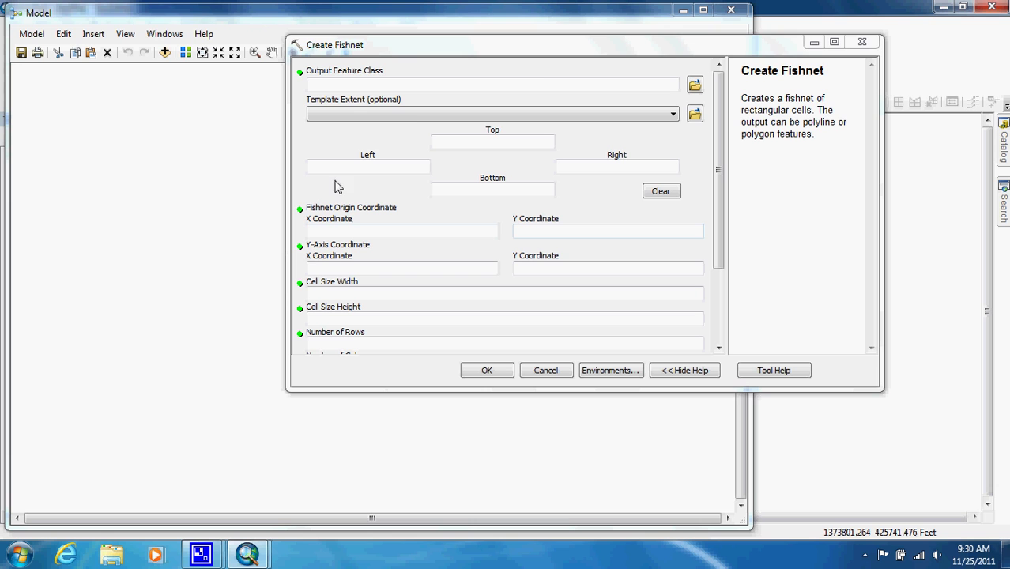
Set the Template Extent to Same as layer Pittsburgh and check the extent coordinates.
{"action": "left_click", "coordinate": [574, 115]}
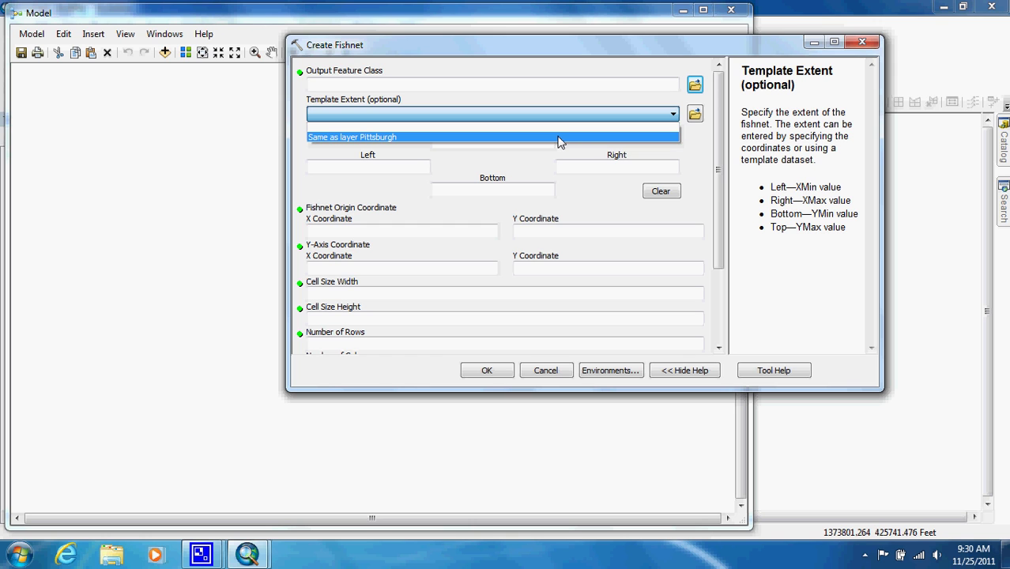
{"action": "left_click", "coordinate": [557, 137]}
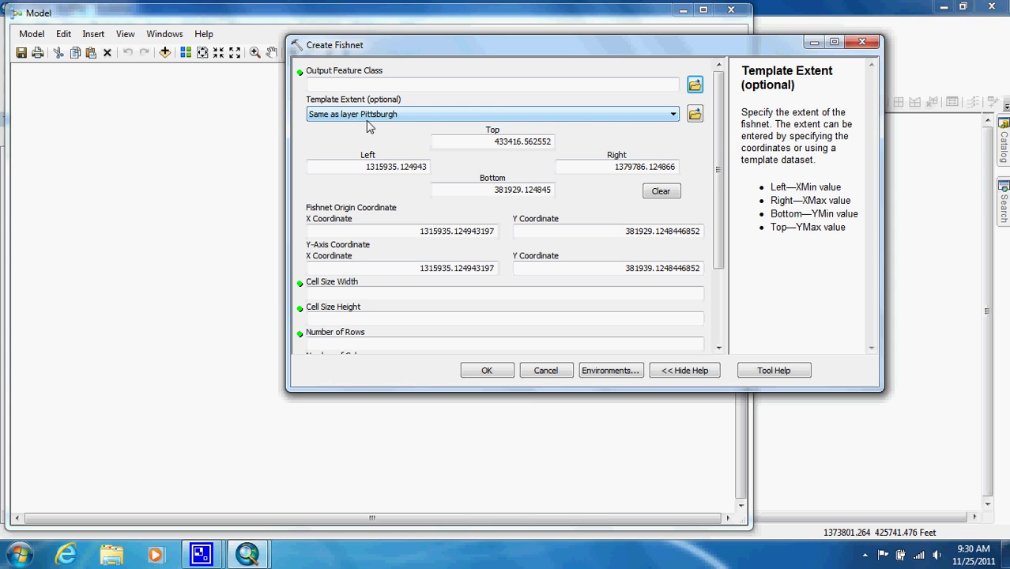
{"action": "scroll", "coordinate": [721, 129], "scroll_direction": "down", "scroll_amount": 3}
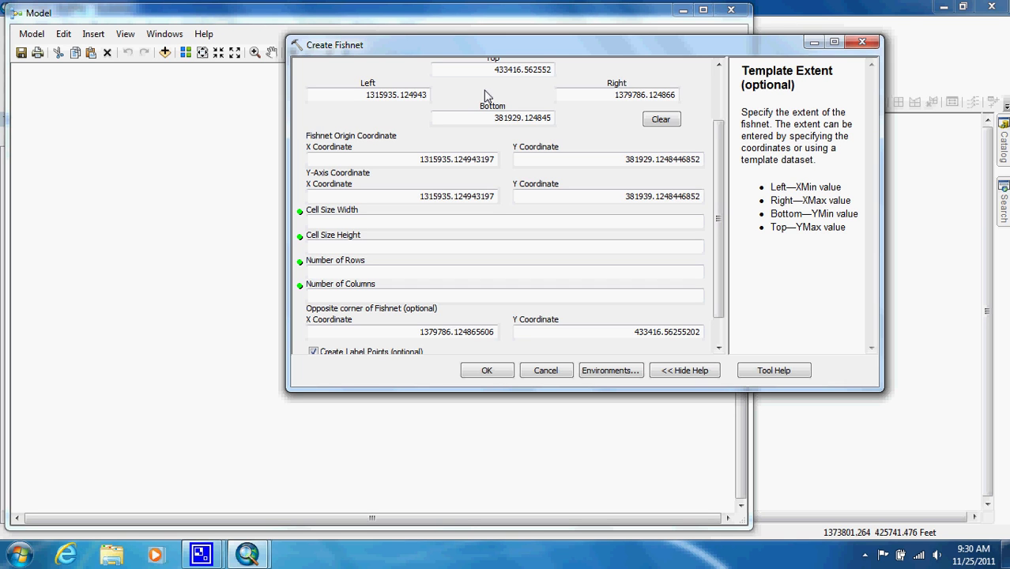
{"action": "left_click", "coordinate": [372, 95]}
{"action": "left_click", "coordinate": [610, 86]}
Close the tool dialog and drag Create Fishnet from the search results into the model.
{"action": "left_click", "coordinate": [545, 370]}
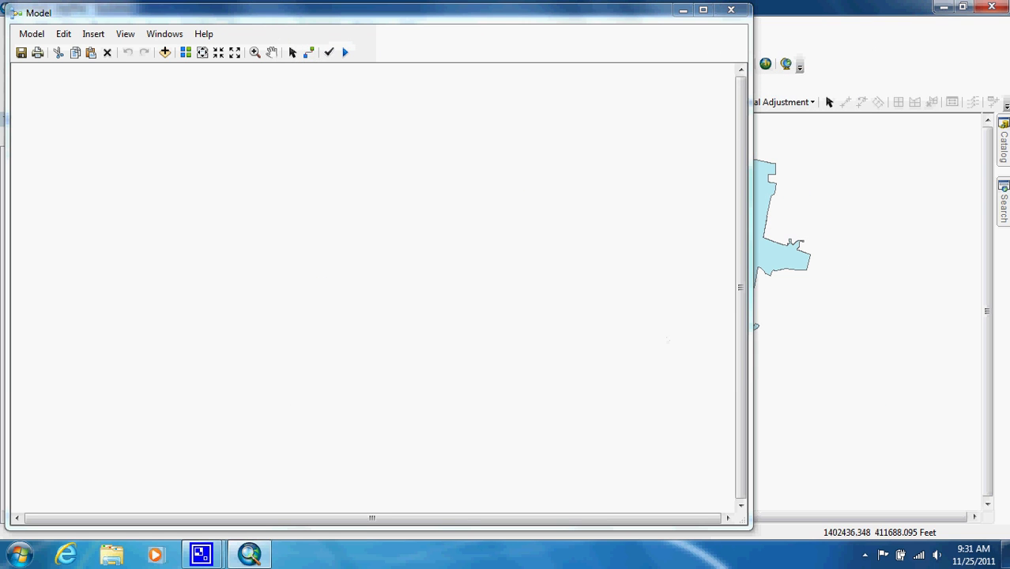
{"action": "left_click", "coordinate": [1004, 204]}
{"action": "mouse_move", "coordinate": [845, 234]}
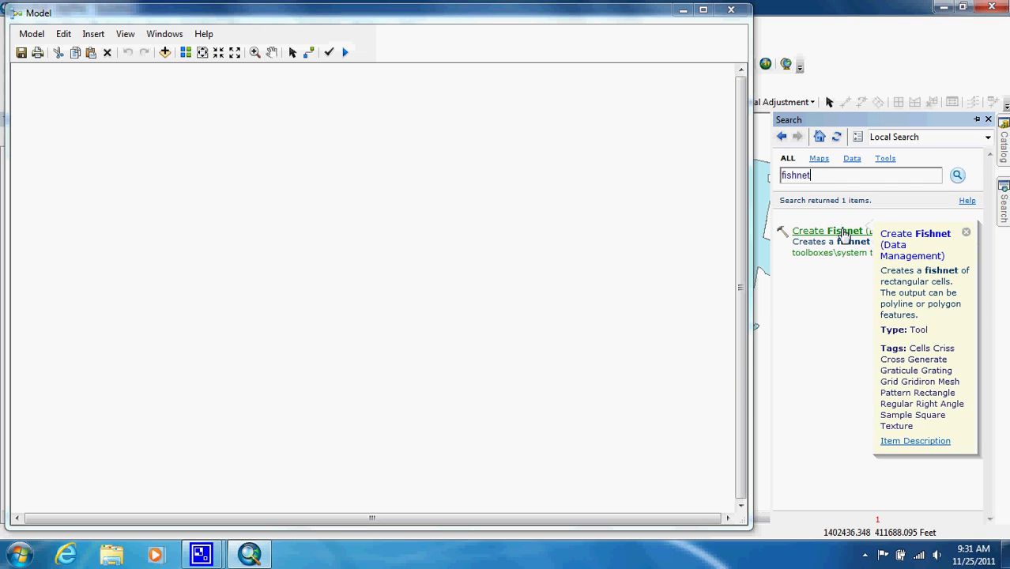
{"action": "left_click_drag", "start_coordinate": [845, 235], "coordinate": [695, 203]}
{"action": "left_click_drag", "start_coordinate": [425, 172], "coordinate": [327, 139]}
{"action": "left_click", "coordinate": [327, 203]}
{"action": "left_click", "coordinate": [317, 142]}
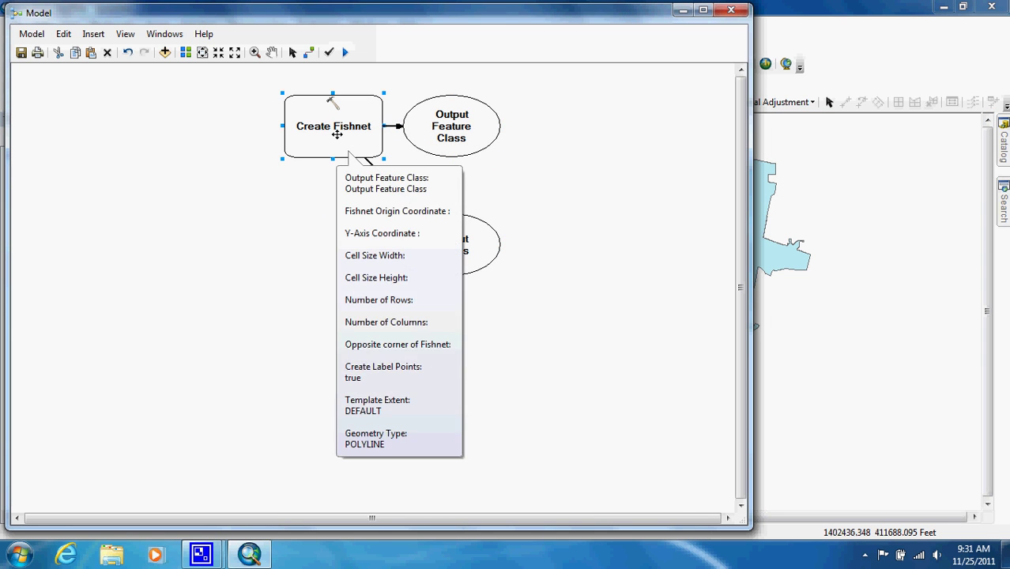
Make a Cell Size Width variable from the tool's parameters and place it left of the tool.
{"action": "right_click", "coordinate": [335, 136]}
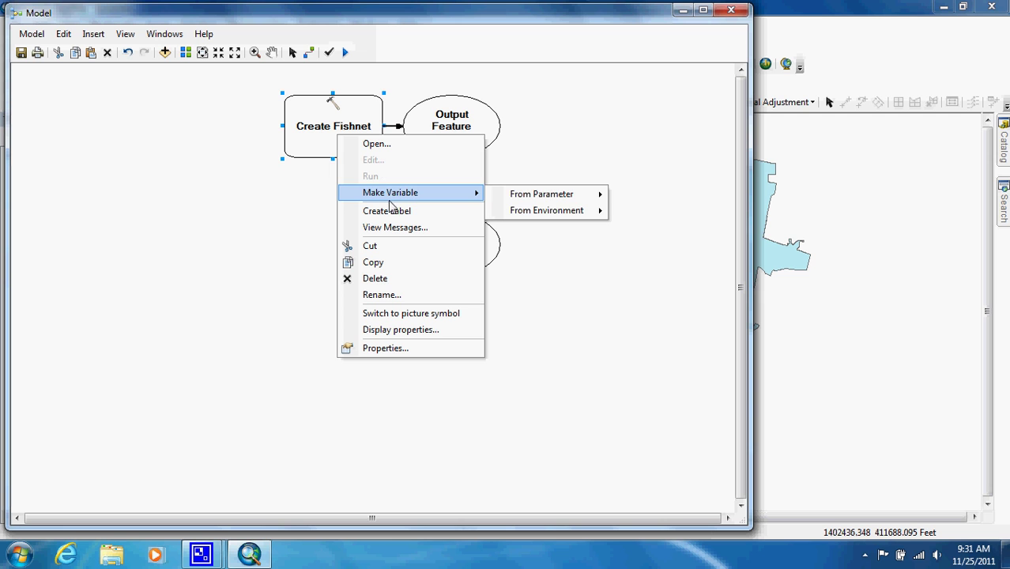
{"action": "mouse_move", "coordinate": [512, 198]}
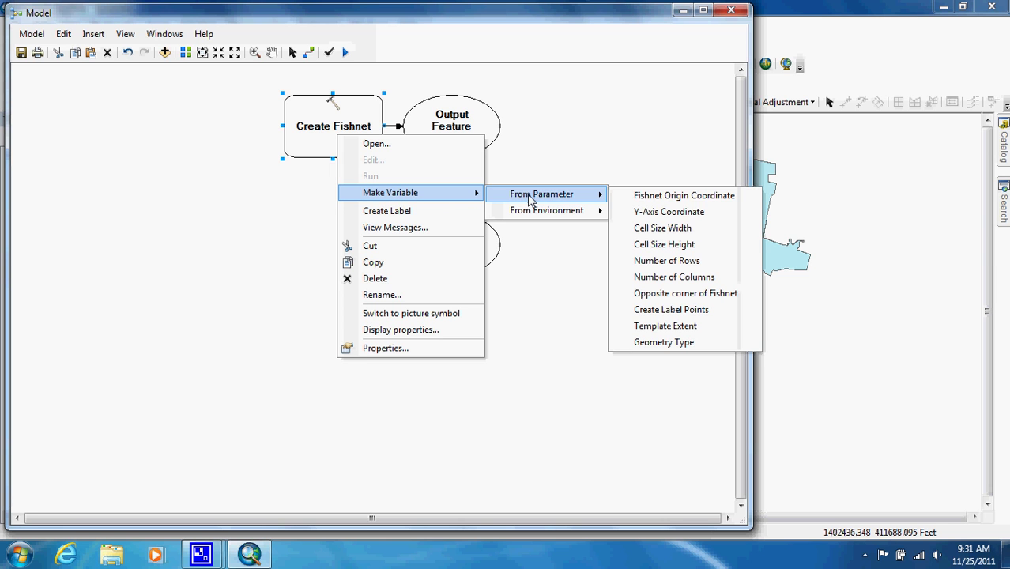
{"action": "left_click", "coordinate": [676, 233]}
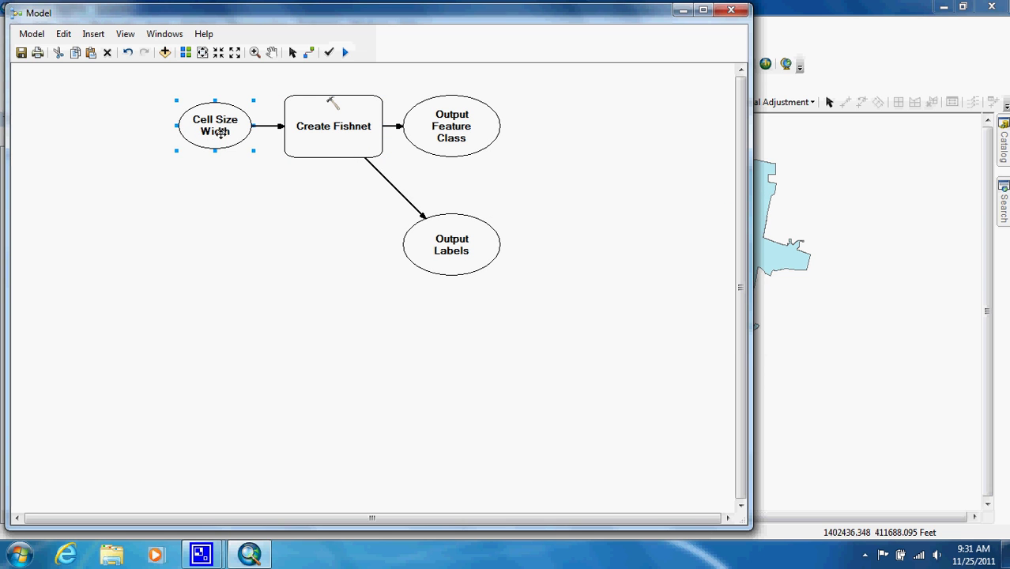
{"action": "left_click_drag", "start_coordinate": [221, 133], "coordinate": [150, 114]}
Rename the Cell Size Width variable to Cell Size.
{"action": "right_click", "coordinate": [150, 114]}
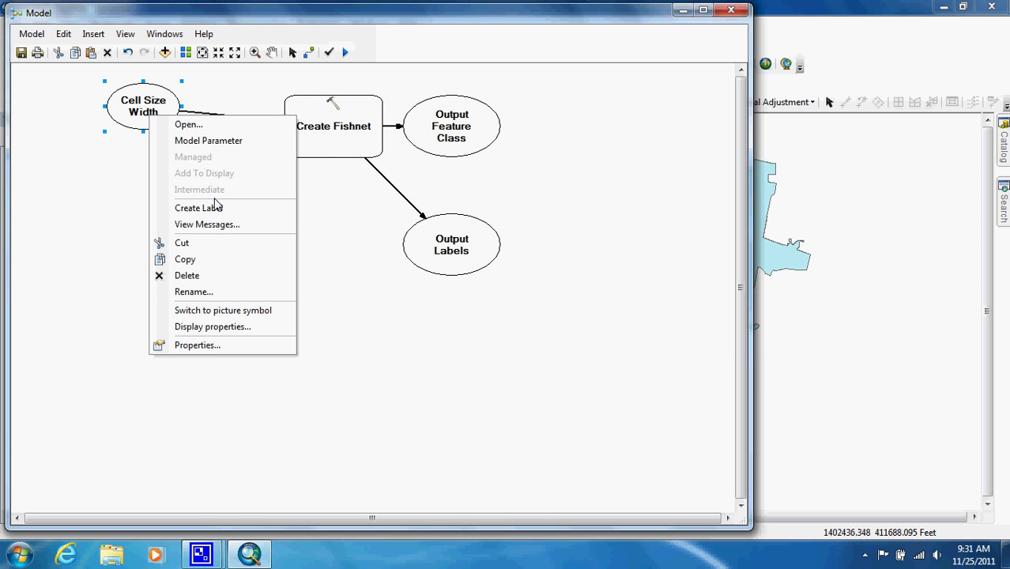
{"action": "left_click", "coordinate": [206, 291]}
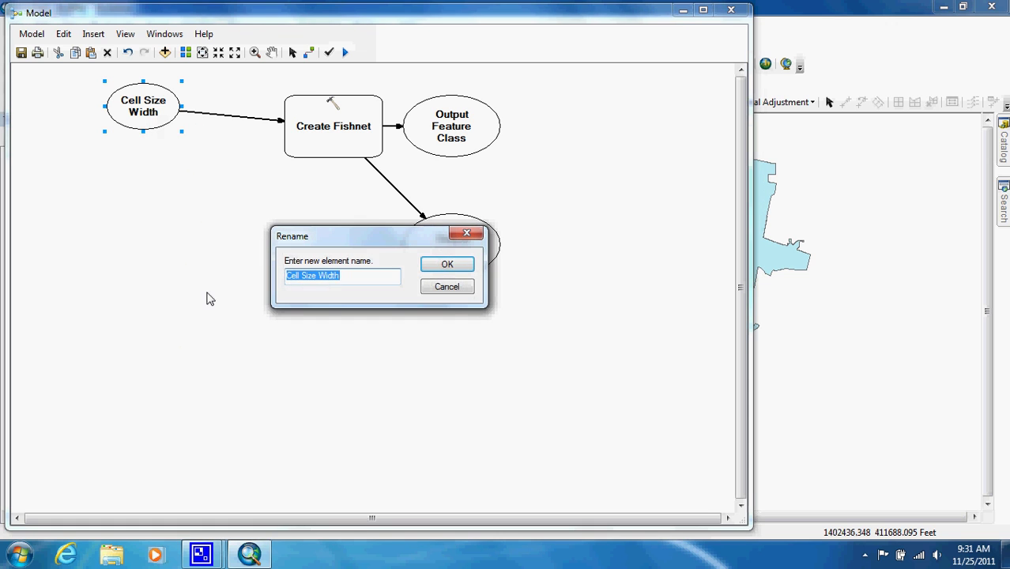
{"action": "key", "text": "End"}
{"action": "key", "text": "BackSpace"}
{"action": "key", "text": "BackSpace"}
{"action": "key", "text": "BackSpace"}
{"action": "key", "text": "BackSpace"}
{"action": "key", "text": "BackSpace"}
{"action": "key", "text": "BackSpace"}
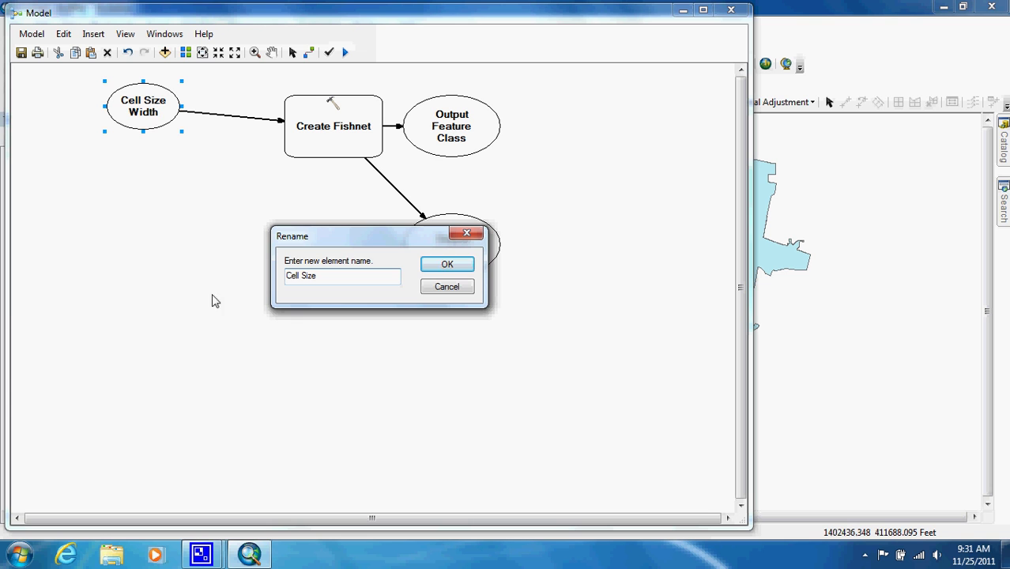
{"action": "left_click", "coordinate": [426, 270]}
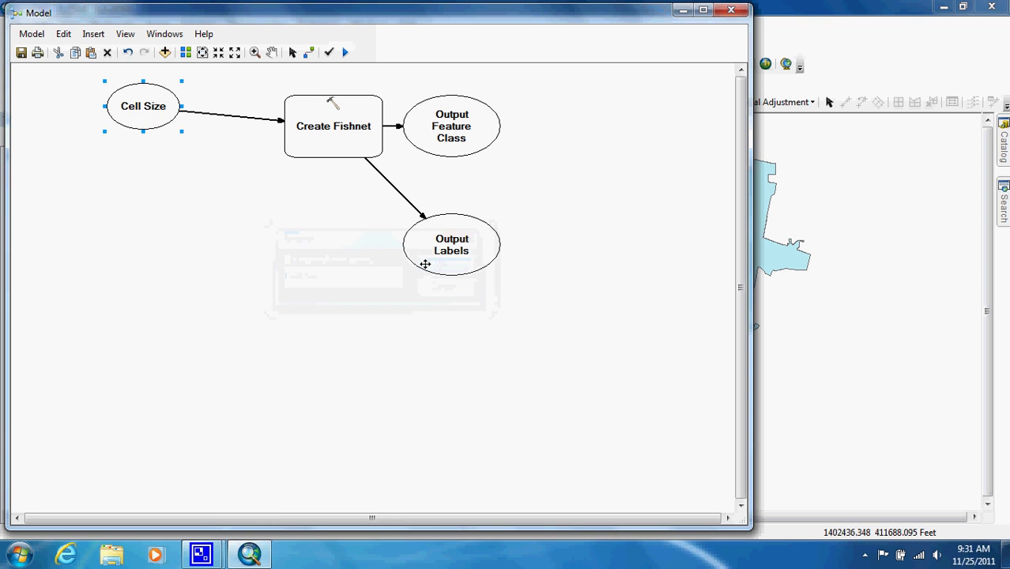
{"action": "left_click", "coordinate": [270, 158]}
Make a Number of Rows variable from the Create Fishnet parameters.
{"action": "right_click", "coordinate": [304, 148]}
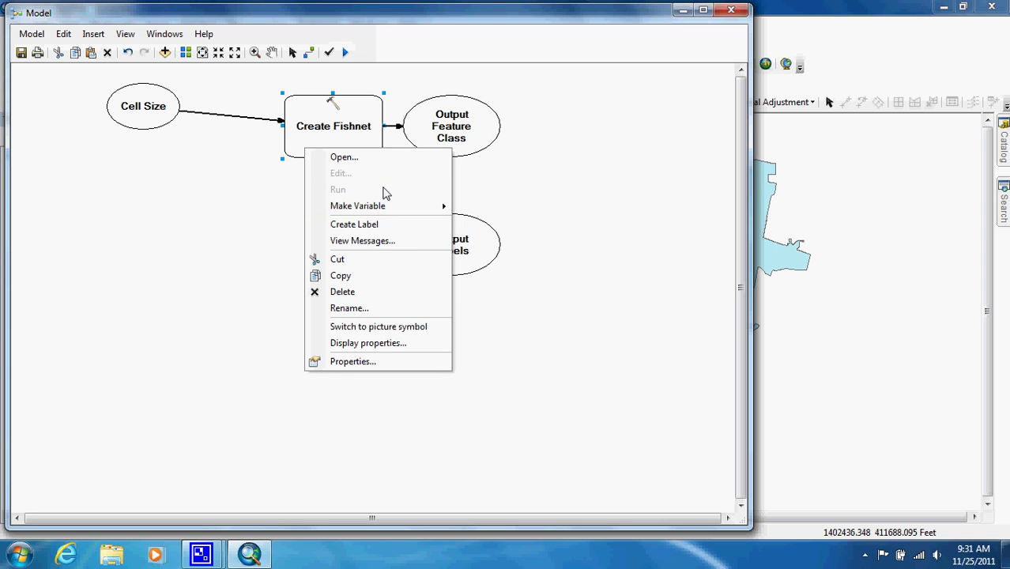
{"action": "mouse_move", "coordinate": [388, 207]}
{"action": "mouse_move", "coordinate": [506, 210]}
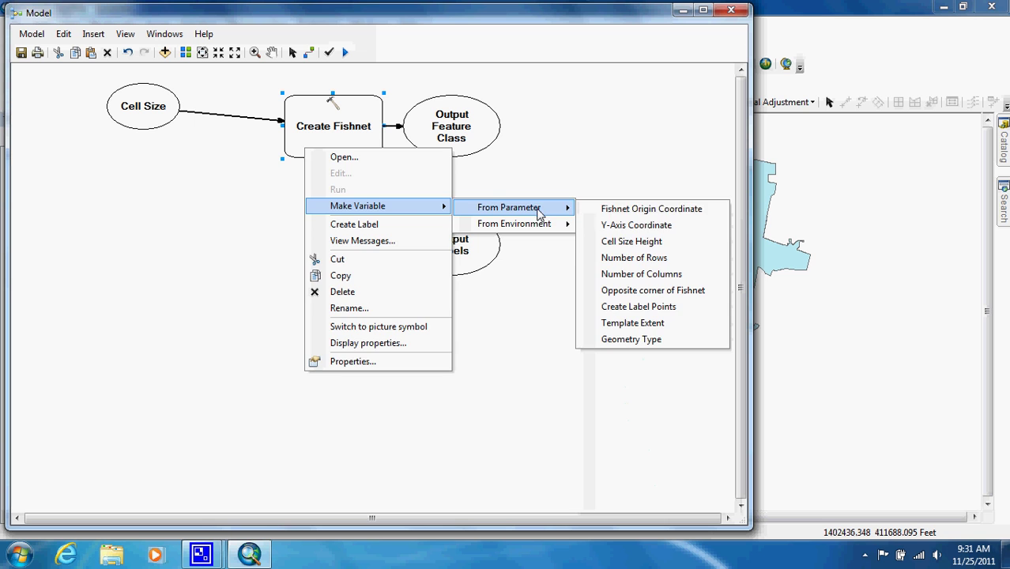
{"action": "left_click", "coordinate": [641, 267]}
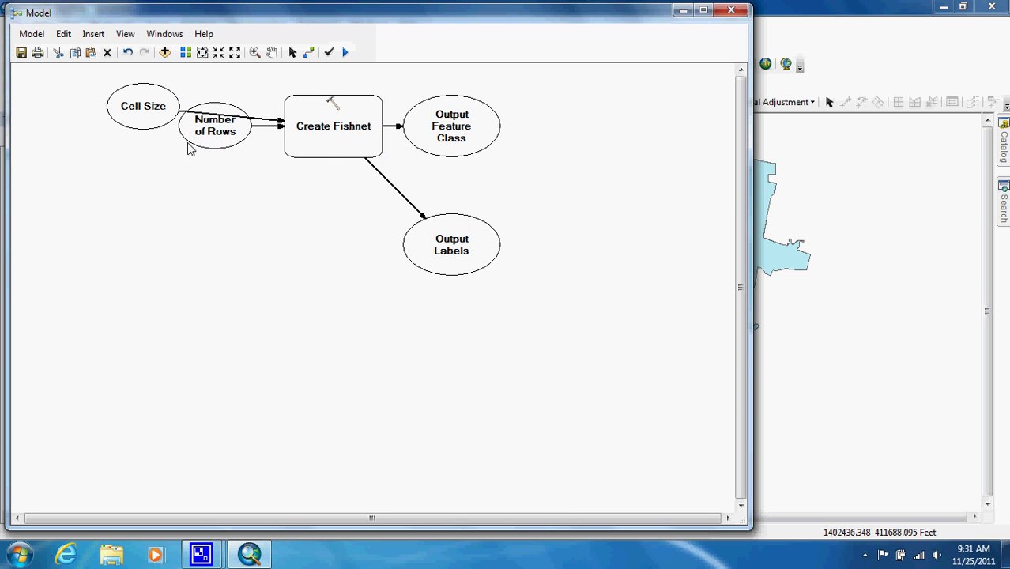
Place Number of Rows below Cell Size and add a Number of Columns variable beneath it.
{"action": "left_click_drag", "start_coordinate": [212, 131], "coordinate": [123, 176]}
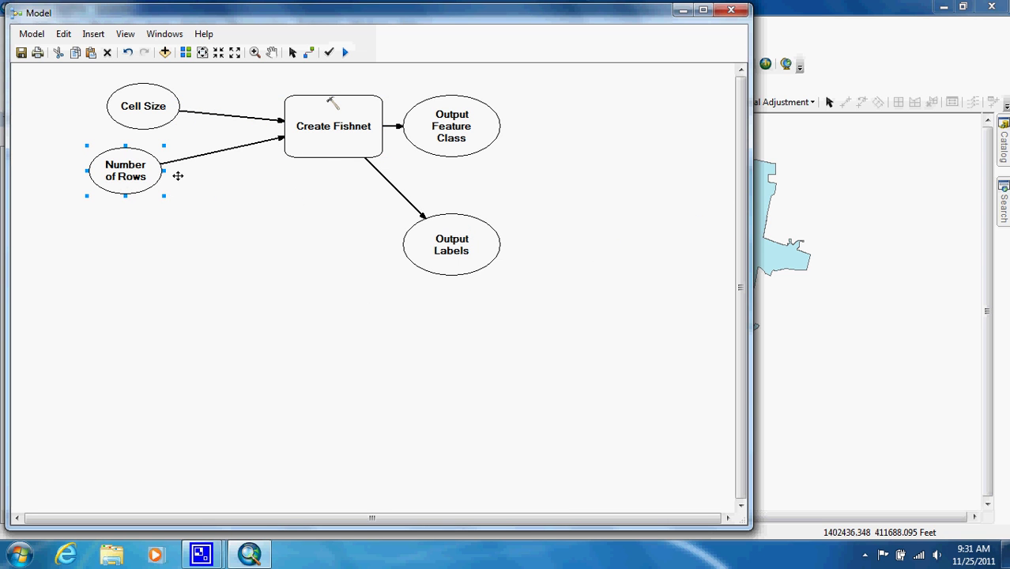
{"action": "left_click", "coordinate": [291, 168]}
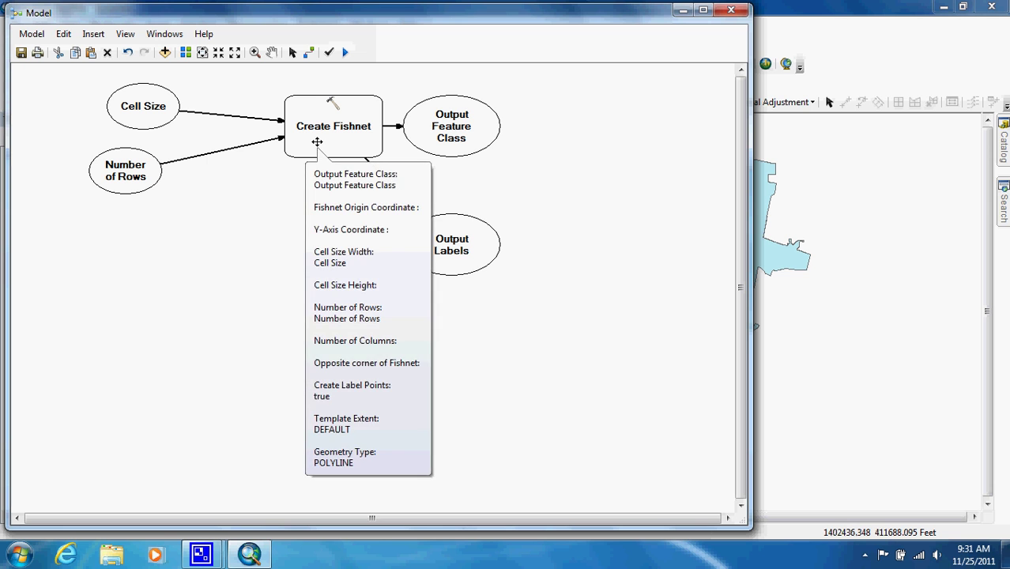
{"action": "right_click", "coordinate": [320, 141]}
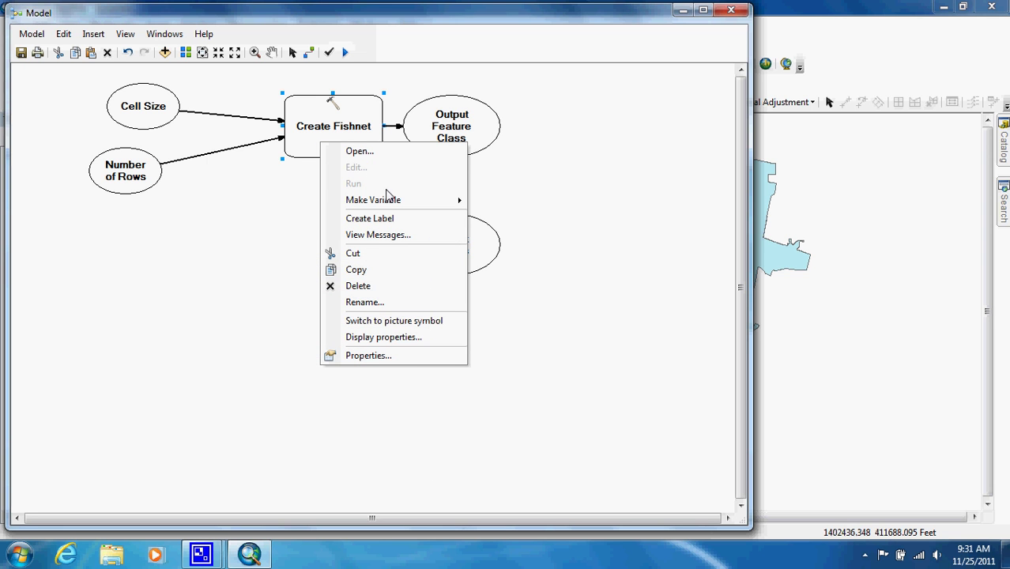
{"action": "mouse_move", "coordinate": [421, 205]}
{"action": "mouse_move", "coordinate": [531, 202]}
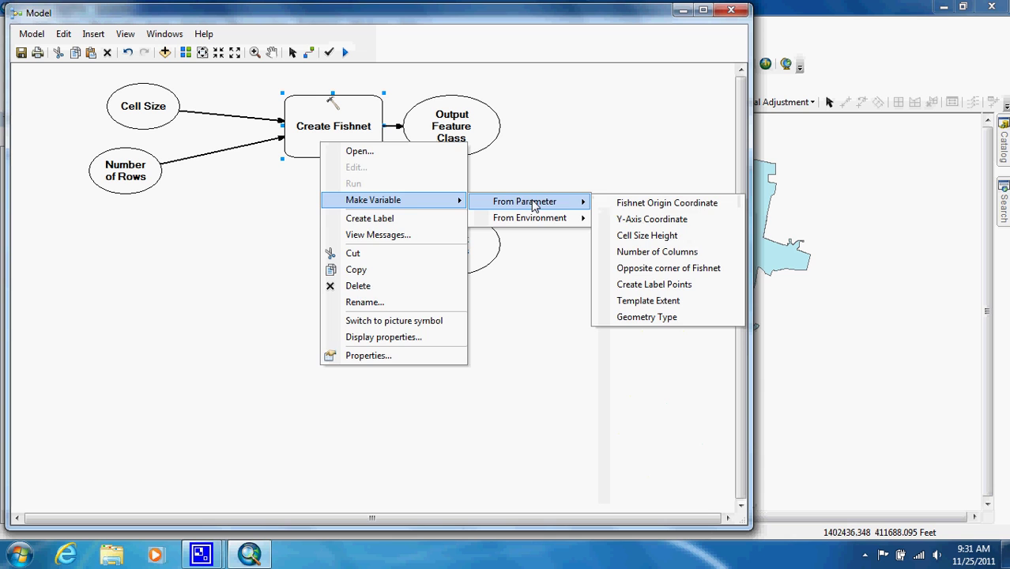
{"action": "left_click", "coordinate": [652, 251]}
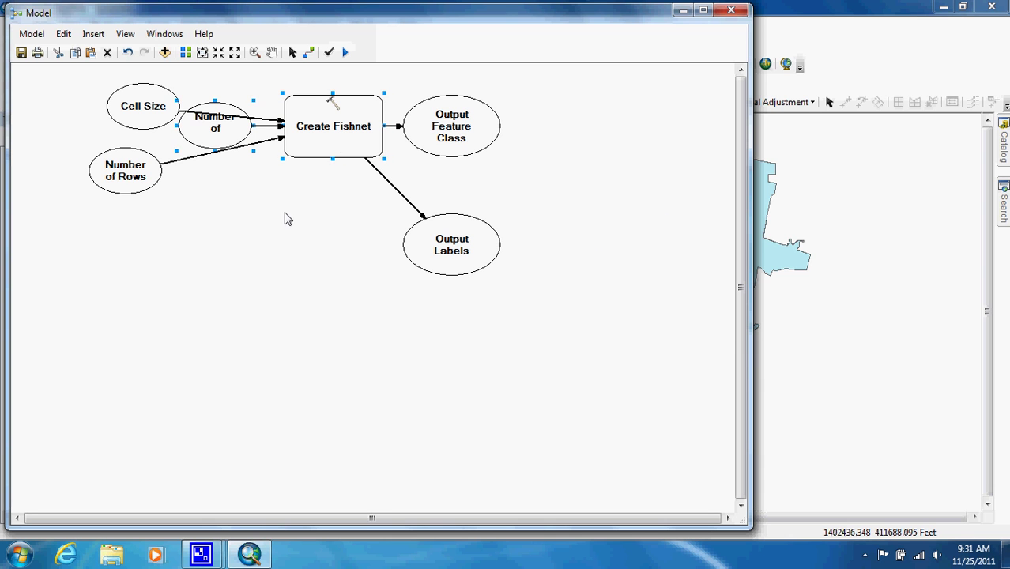
{"action": "left_click_drag", "start_coordinate": [203, 136], "coordinate": [260, 207]}
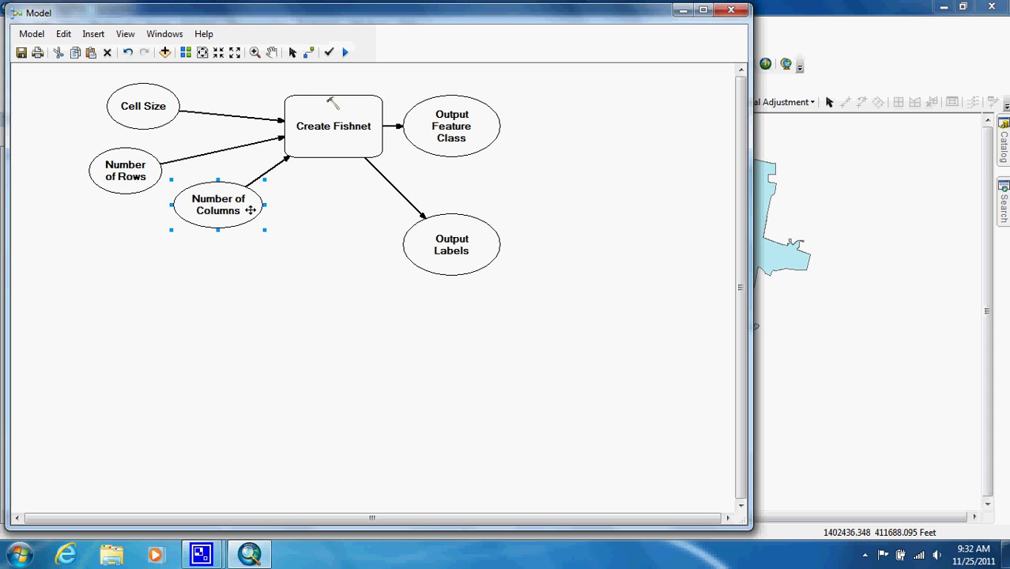
Leave Output Labels settings unchanged and move it up beside Create Fishnet.
{"action": "double_click", "coordinate": [440, 254]}
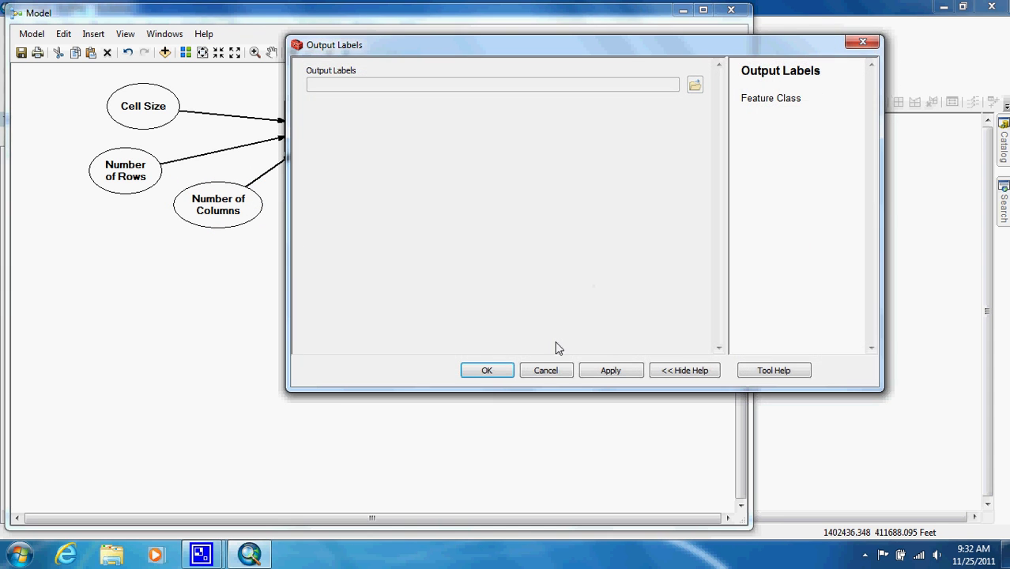
{"action": "left_click", "coordinate": [547, 360]}
{"action": "left_click_drag", "start_coordinate": [464, 241], "coordinate": [579, 192]}
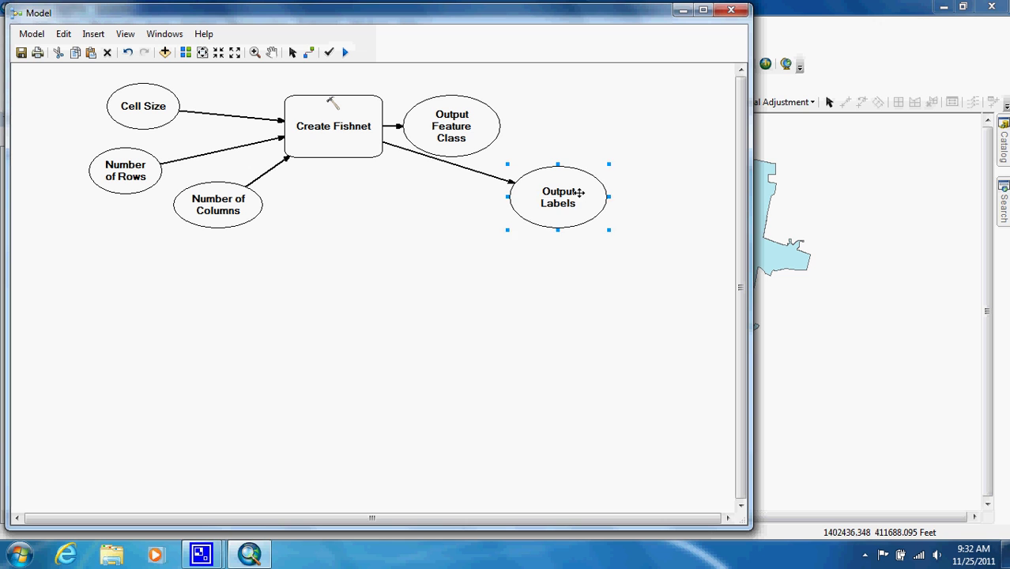
Fill in the Cell Size value and make it a model parameter.
{"action": "right_click", "coordinate": [148, 113]}
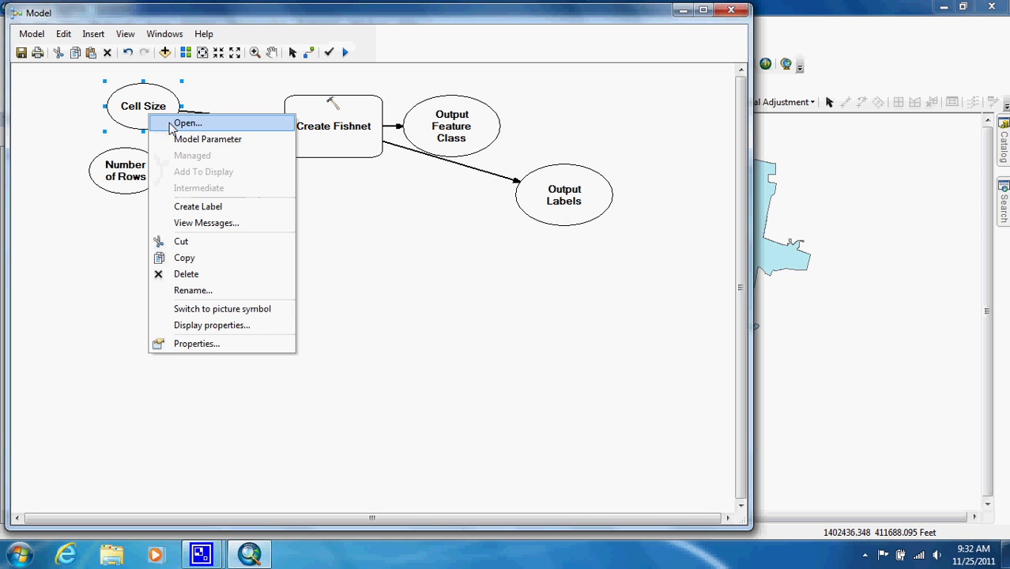
{"action": "left_click", "coordinate": [183, 124]}
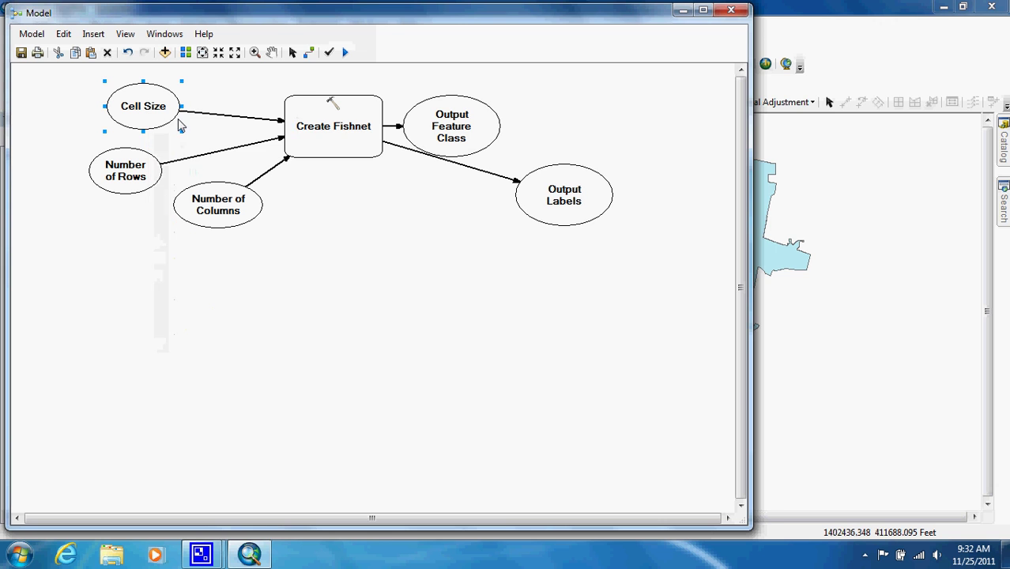
{"action": "left_click", "coordinate": [597, 86]}
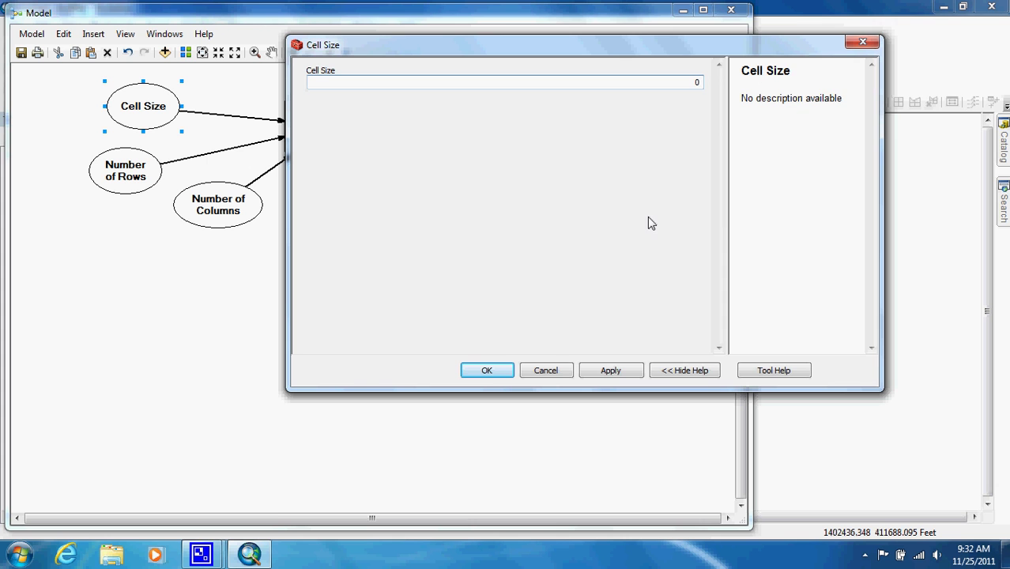
{"action": "left_click", "coordinate": [486, 375]}
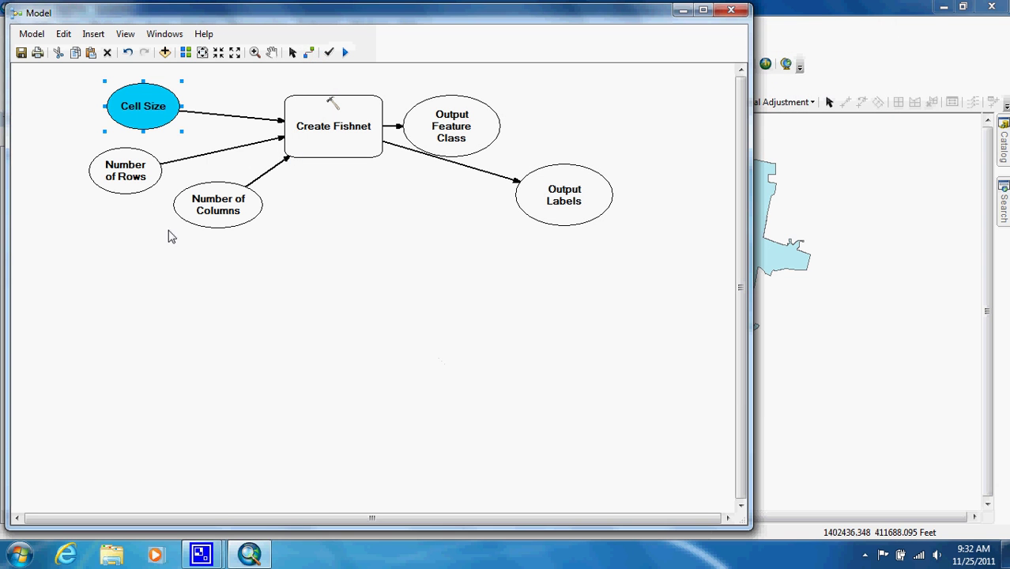
{"action": "right_click", "coordinate": [159, 112]}
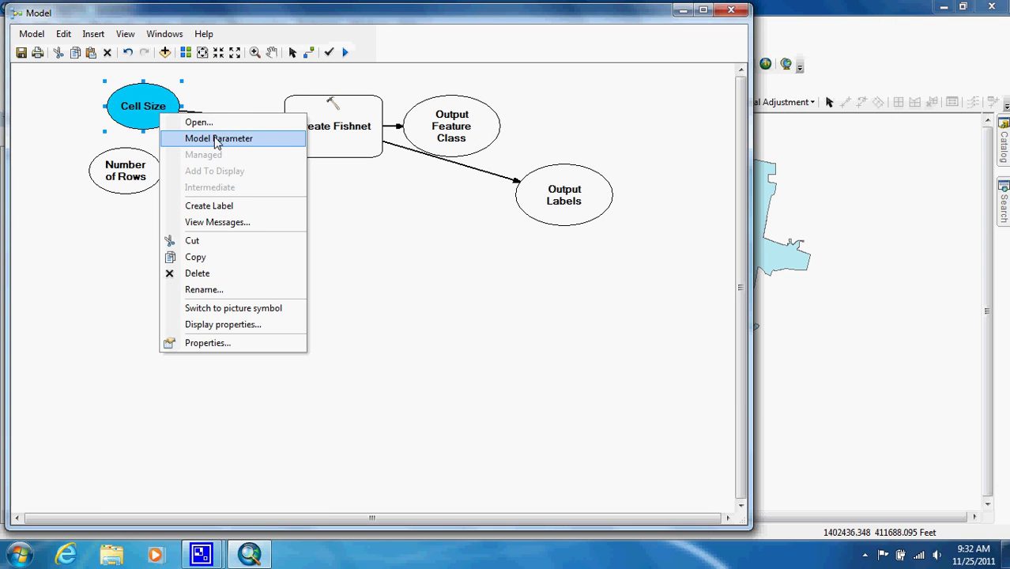
{"action": "left_click", "coordinate": [190, 135]}
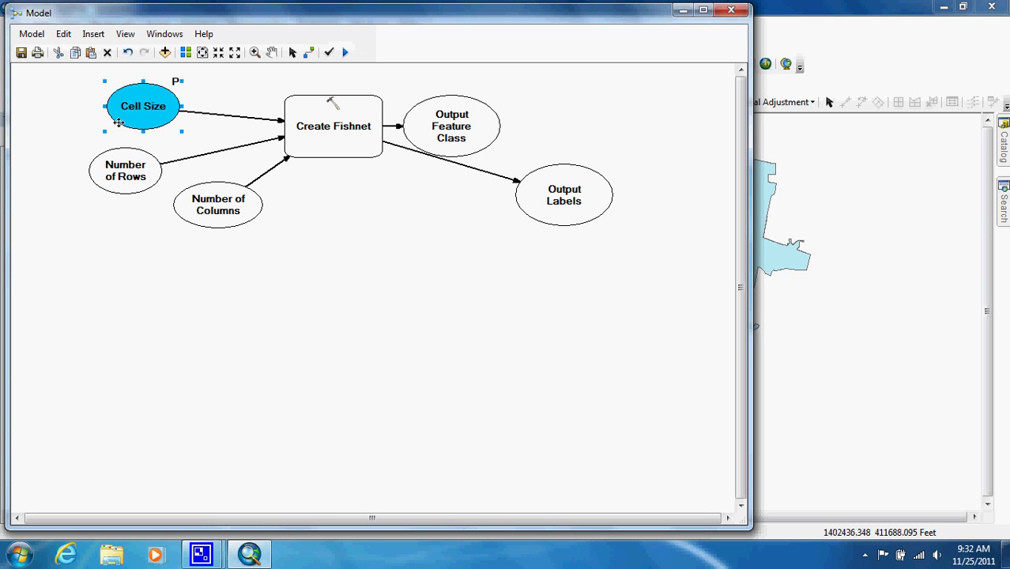
Set Number of Rows to 52 and make it a model parameter.
{"action": "right_click", "coordinate": [134, 183]}
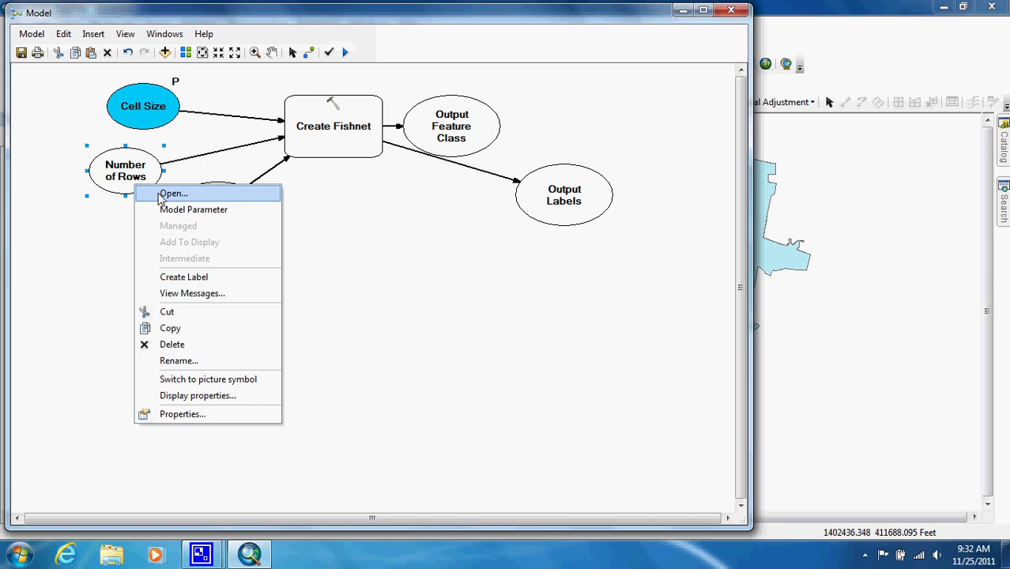
{"action": "left_click", "coordinate": [169, 193]}
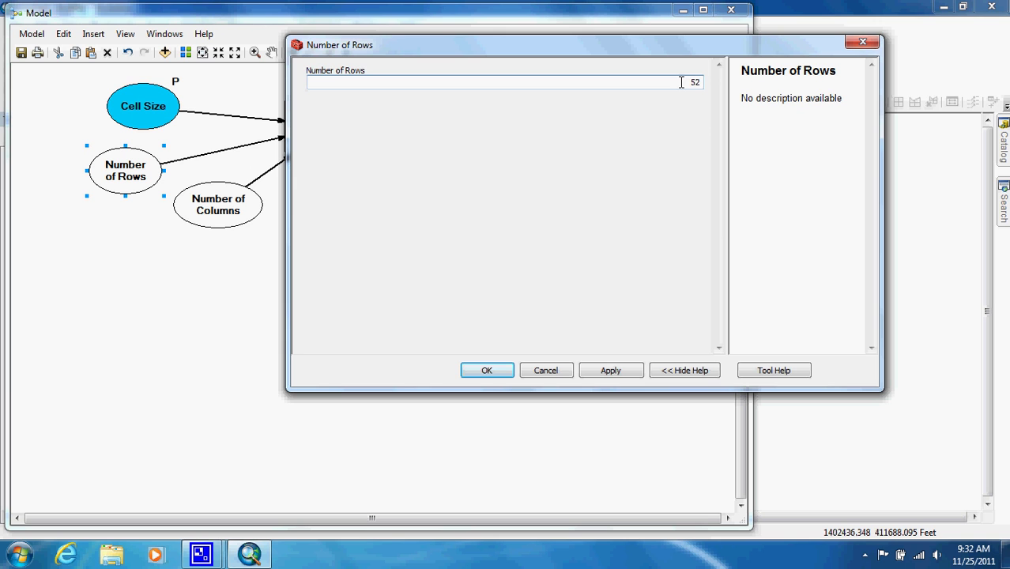
{"action": "left_click", "coordinate": [496, 373]}
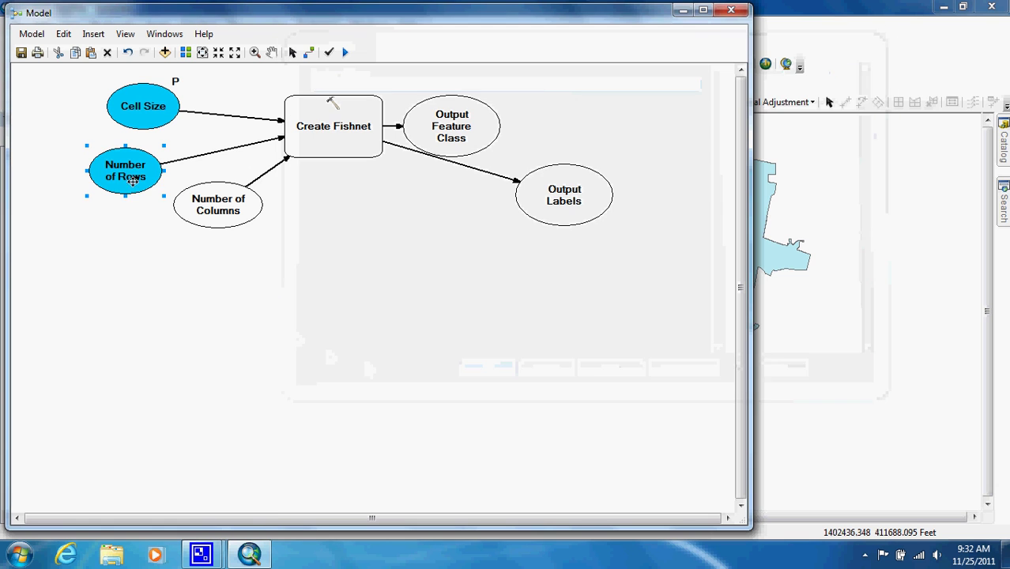
{"action": "right_click", "coordinate": [124, 176]}
{"action": "left_click", "coordinate": [154, 200]}
Set Number of Columns to 65, make it a model parameter, and move it below Number of Rows.
{"action": "right_click", "coordinate": [208, 212]}
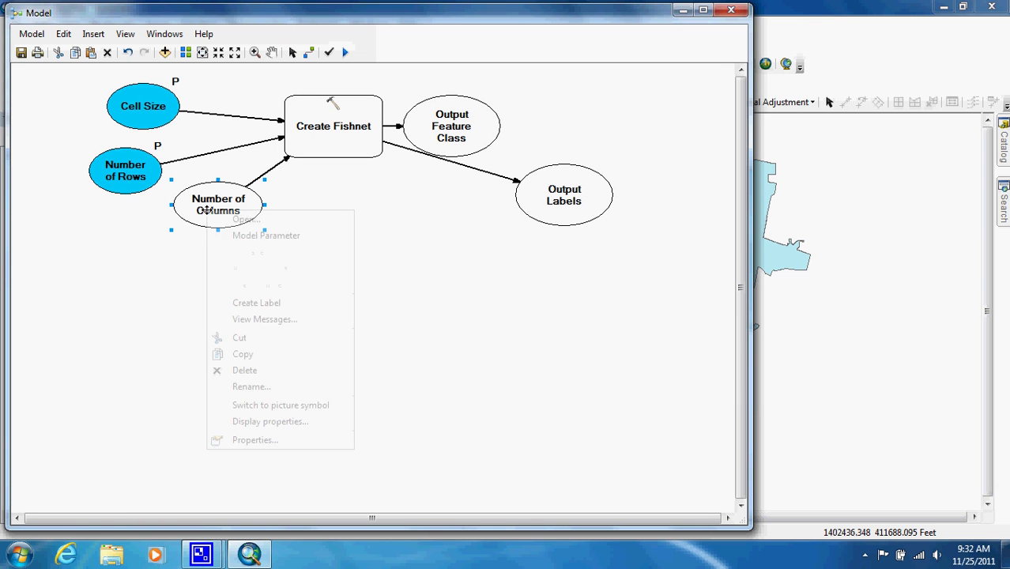
{"action": "left_click", "coordinate": [238, 222]}
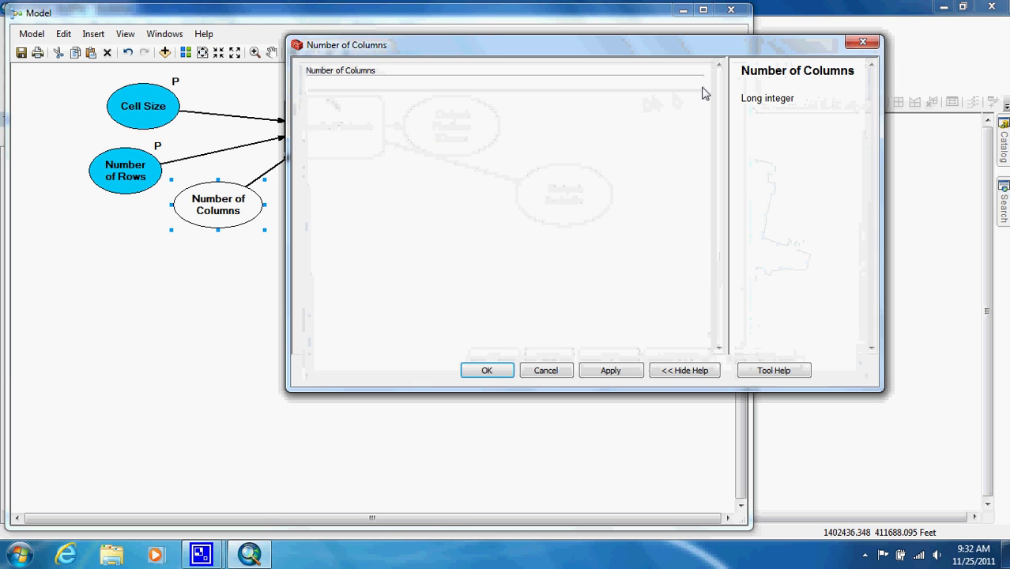
{"action": "left_click", "coordinate": [692, 84]}
{"action": "type", "text": "65"}
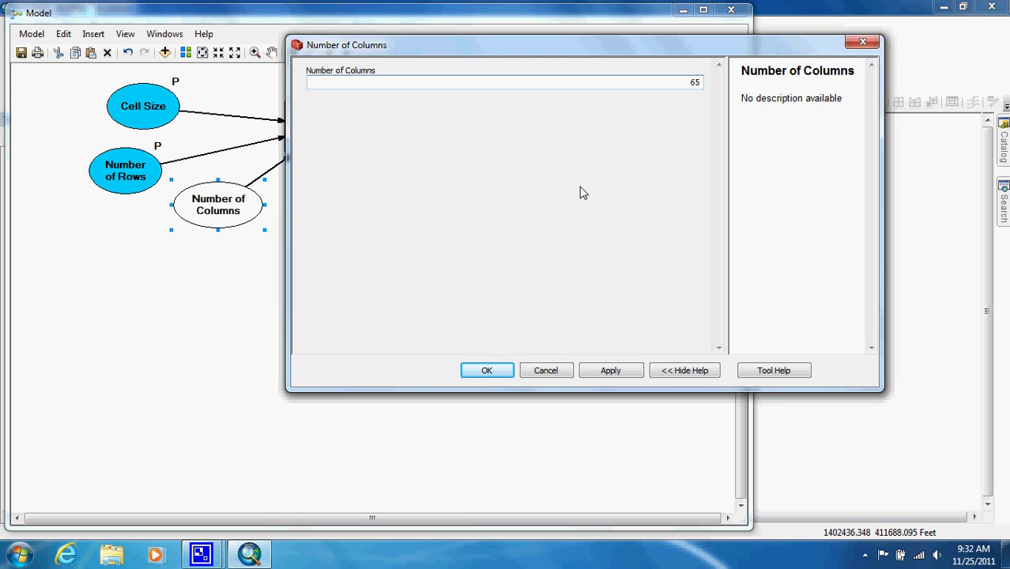
{"action": "left_click", "coordinate": [485, 370]}
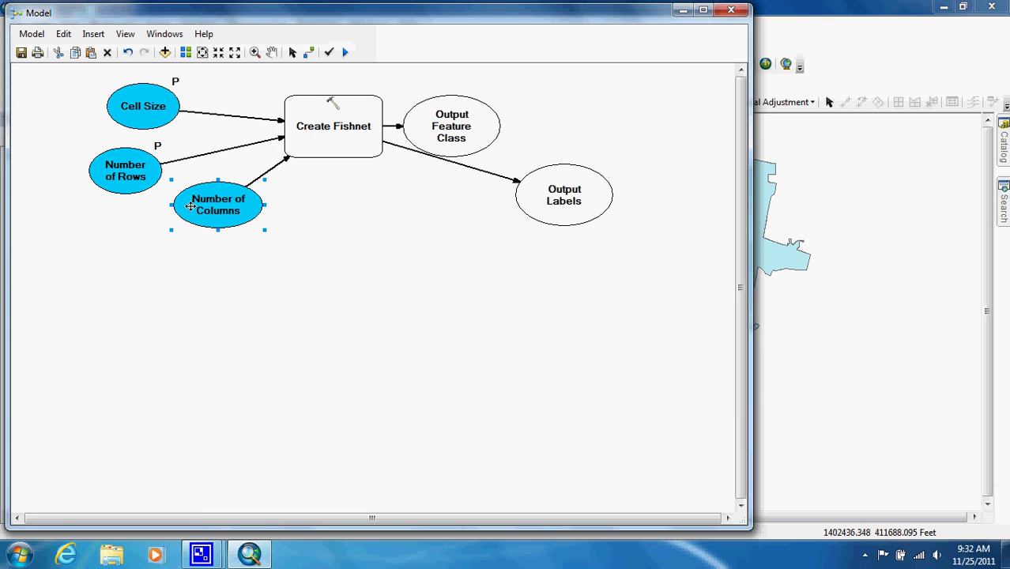
{"action": "right_click", "coordinate": [208, 209]}
{"action": "left_click", "coordinate": [266, 233]}
{"action": "left_click_drag", "start_coordinate": [225, 221], "coordinate": [125, 247]}
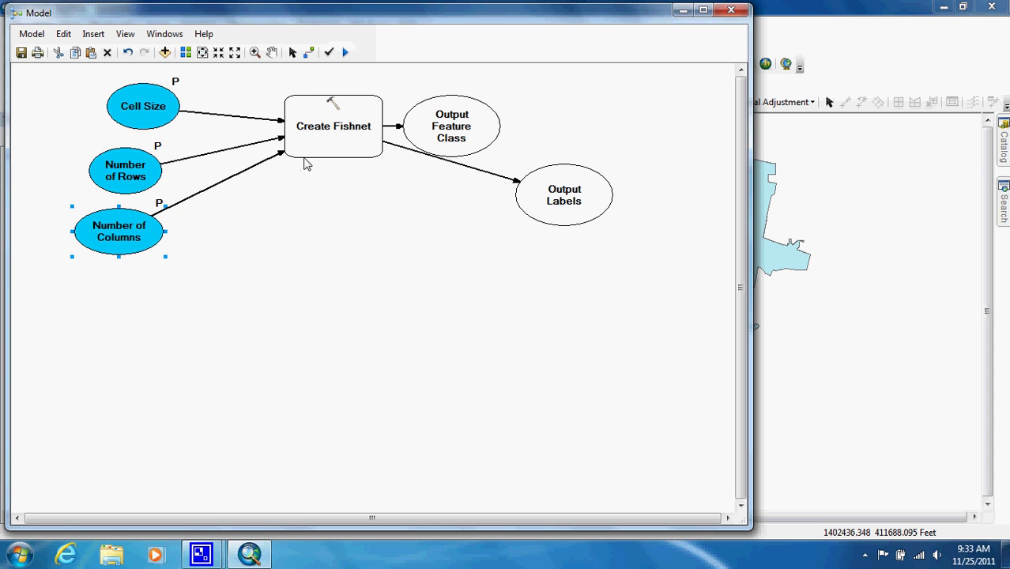
In Create Fishnet, name the output PghFish and use the Pittsburgh layer as template extent.
{"action": "right_click", "coordinate": [326, 140]}
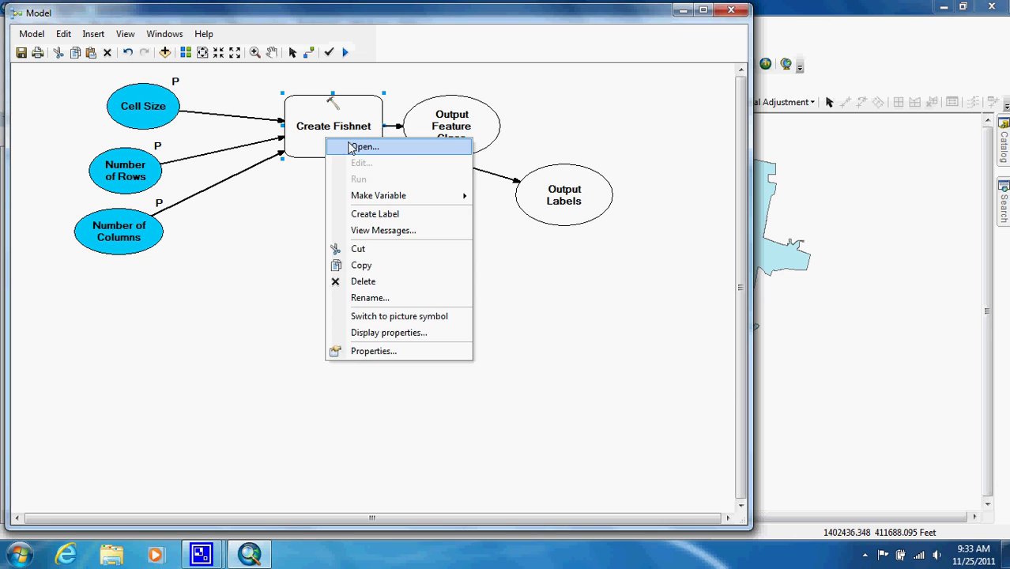
{"action": "left_click", "coordinate": [351, 146]}
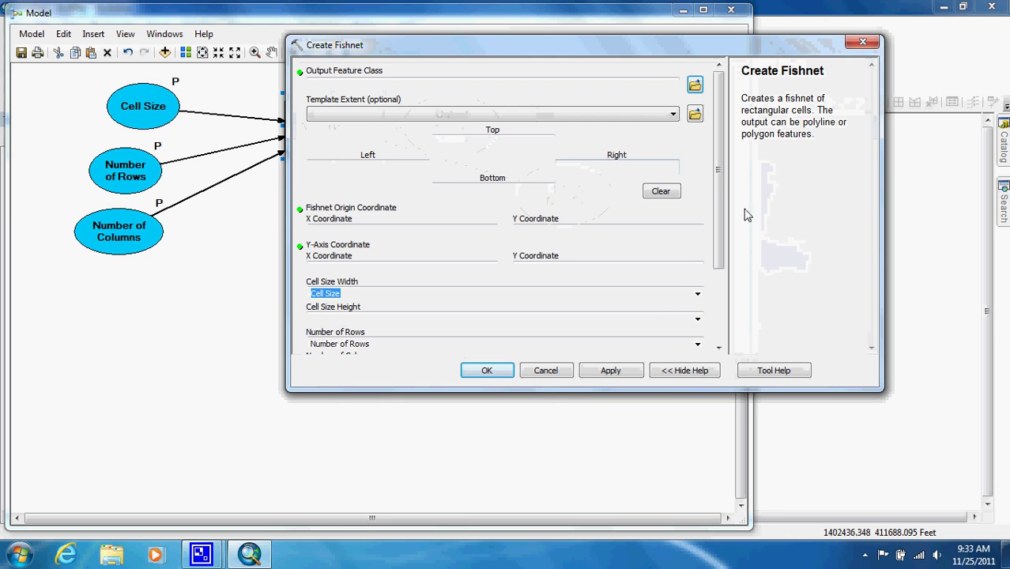
{"action": "left_click", "coordinate": [656, 76]}
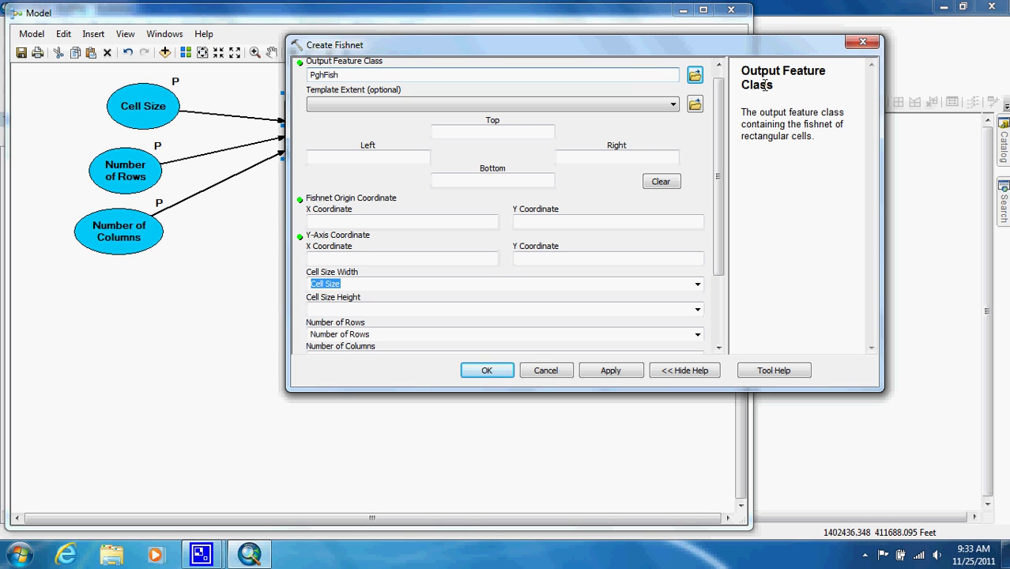
{"action": "left_click", "coordinate": [673, 103]}
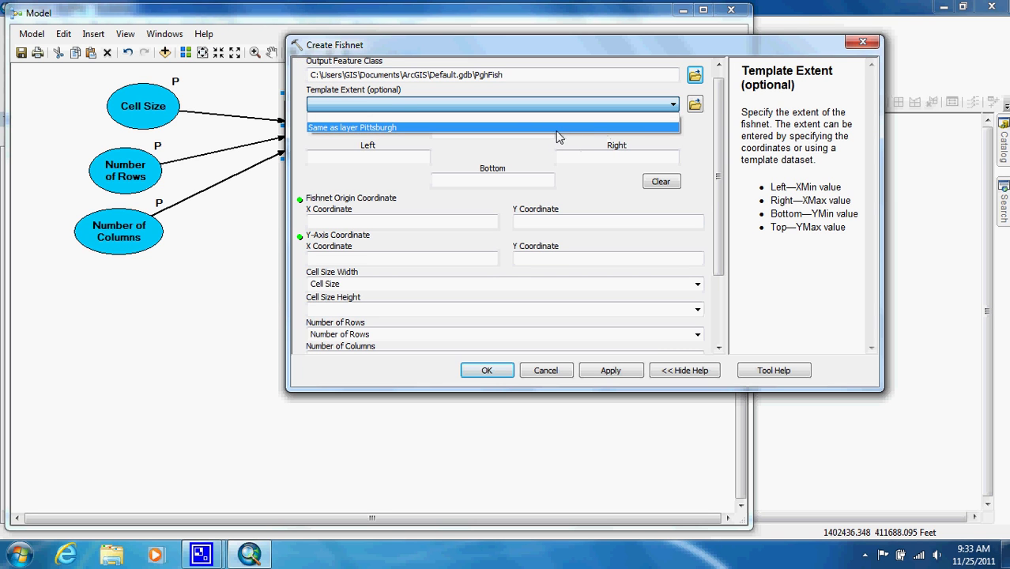
{"action": "left_click", "coordinate": [557, 127]}
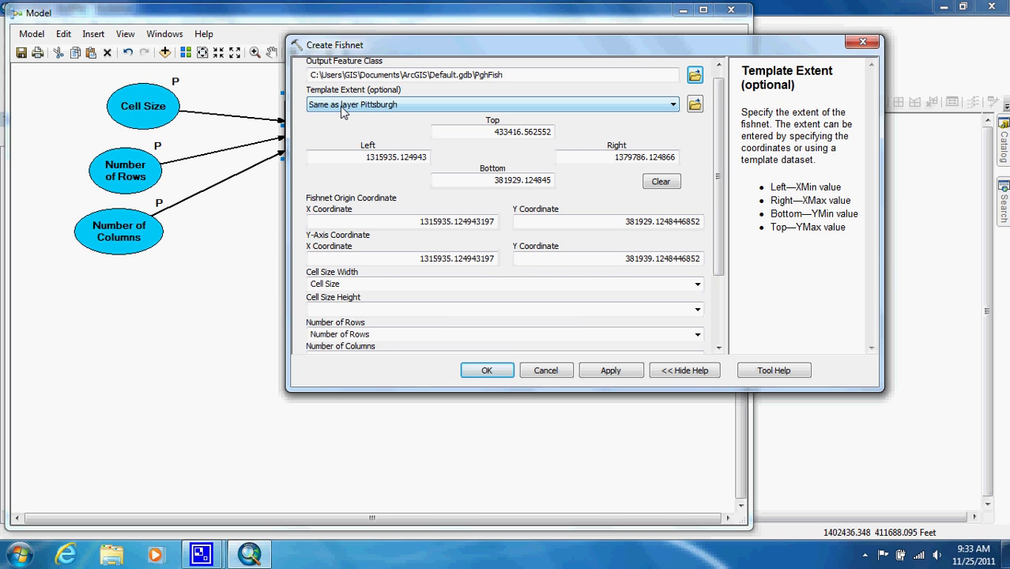
{"action": "left_click", "coordinate": [601, 158]}
Set Cell Size Height to Cell Size and Geometry Type to POLYGON, then confirm.
{"action": "scroll", "coordinate": [726, 196], "scroll_direction": "down", "scroll_amount": 3}
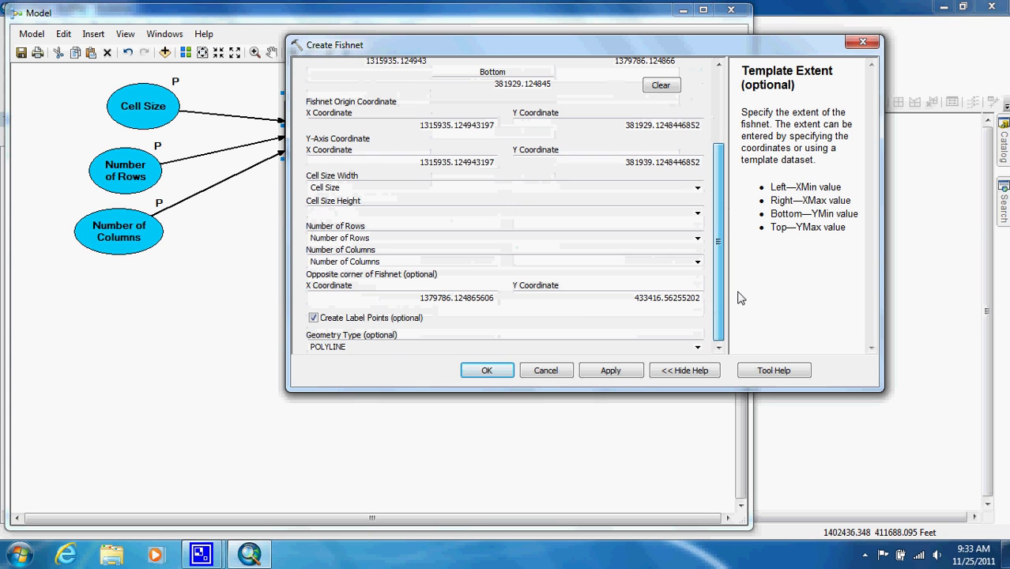
{"action": "left_click", "coordinate": [698, 213]}
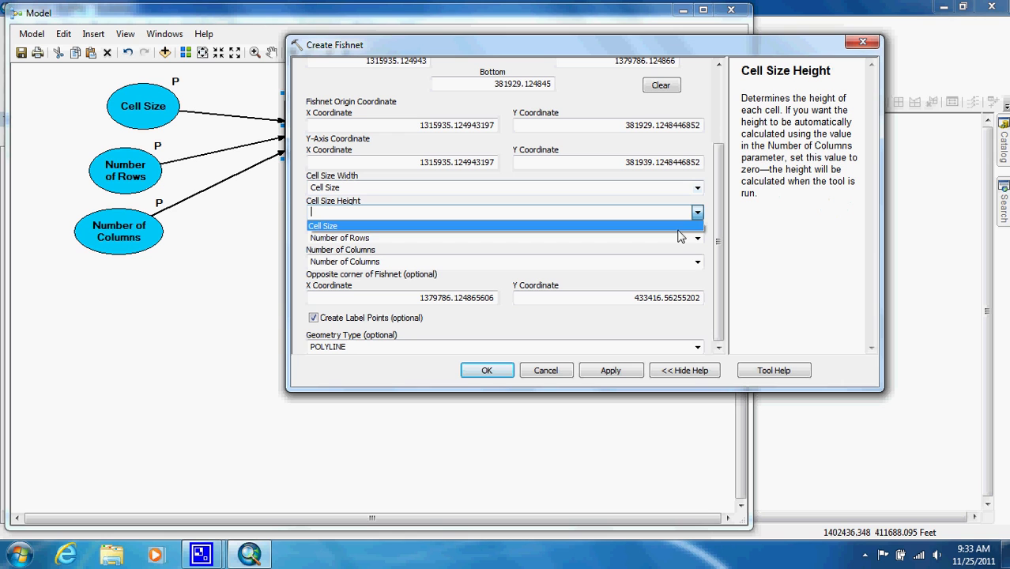
{"action": "left_click", "coordinate": [679, 223]}
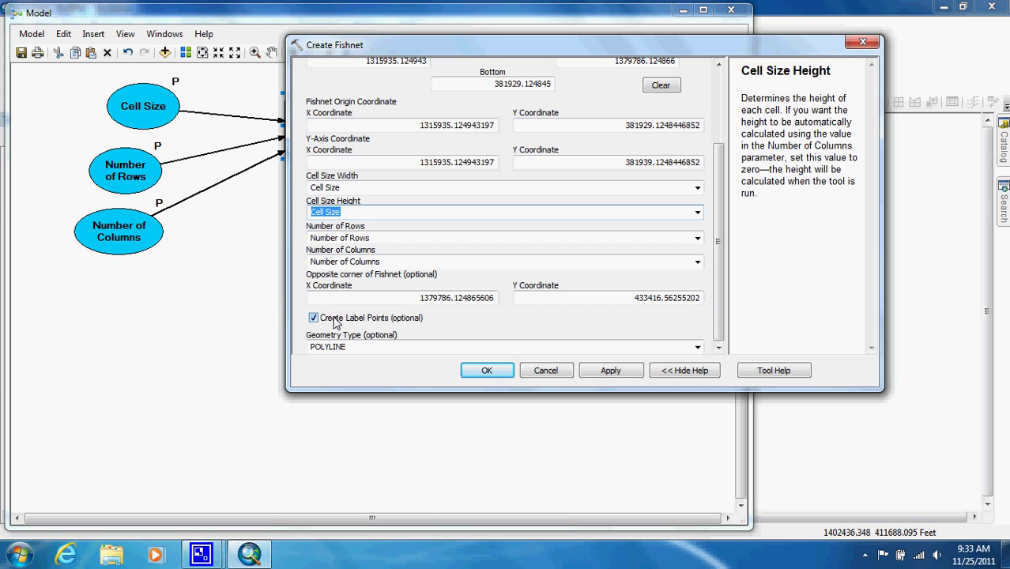
{"action": "left_click", "coordinate": [697, 348]}
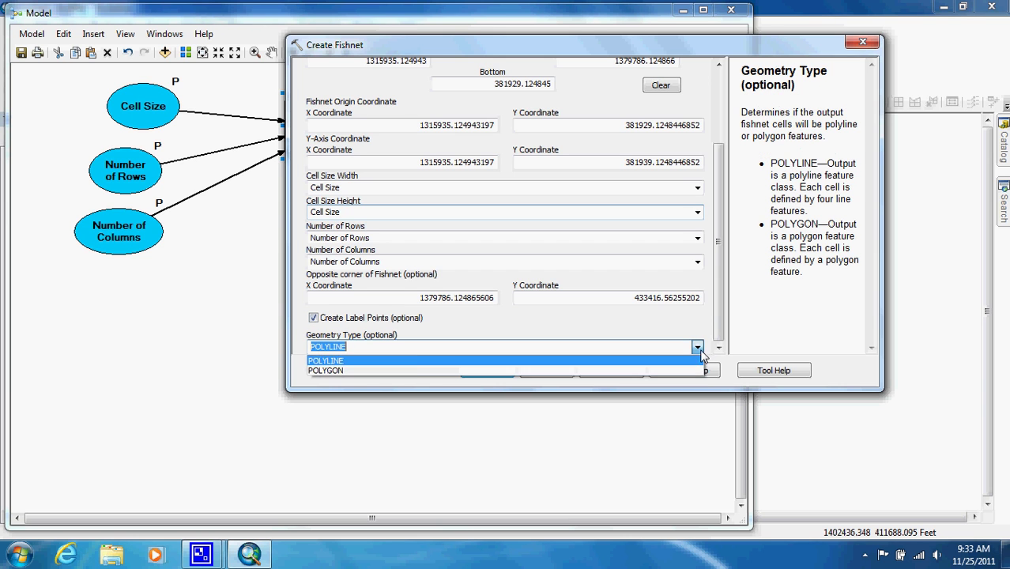
{"action": "left_click", "coordinate": [634, 370]}
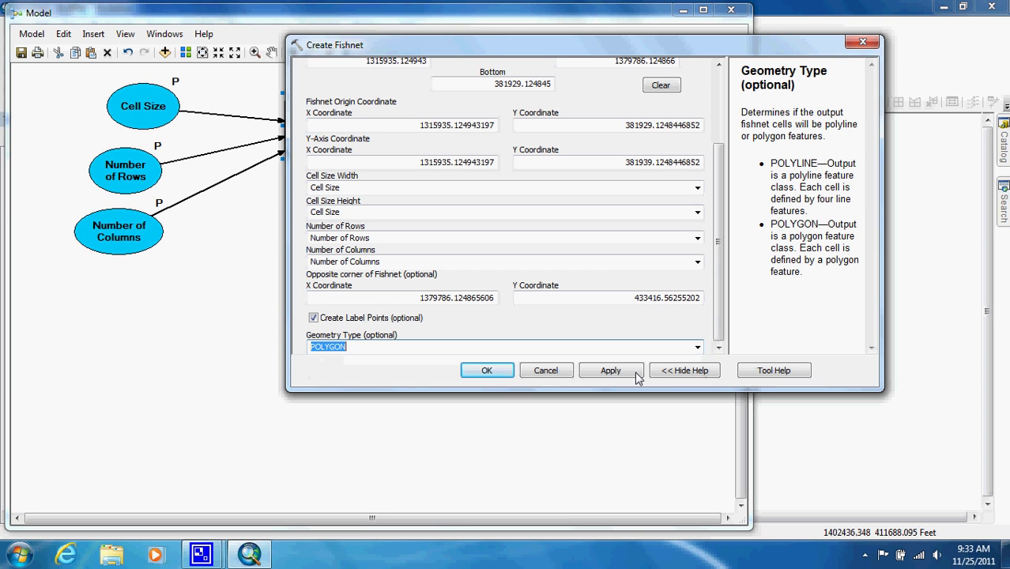
{"action": "left_click", "coordinate": [499, 377]}
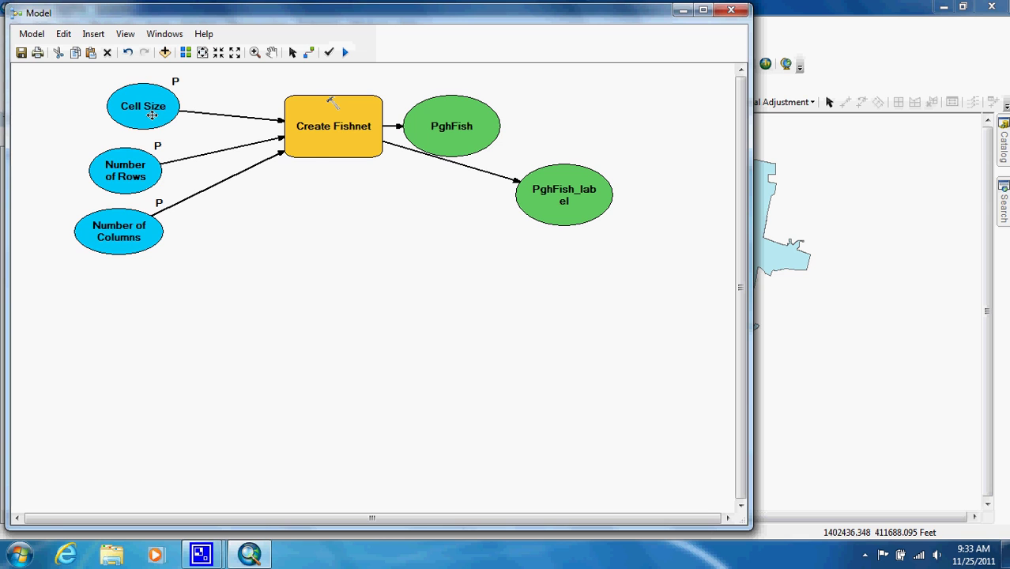
Nudge the Cell Size oval up slightly and move the PghFish output oval further right.
{"action": "left_click_drag", "start_coordinate": [151, 114], "coordinate": [151, 105]}
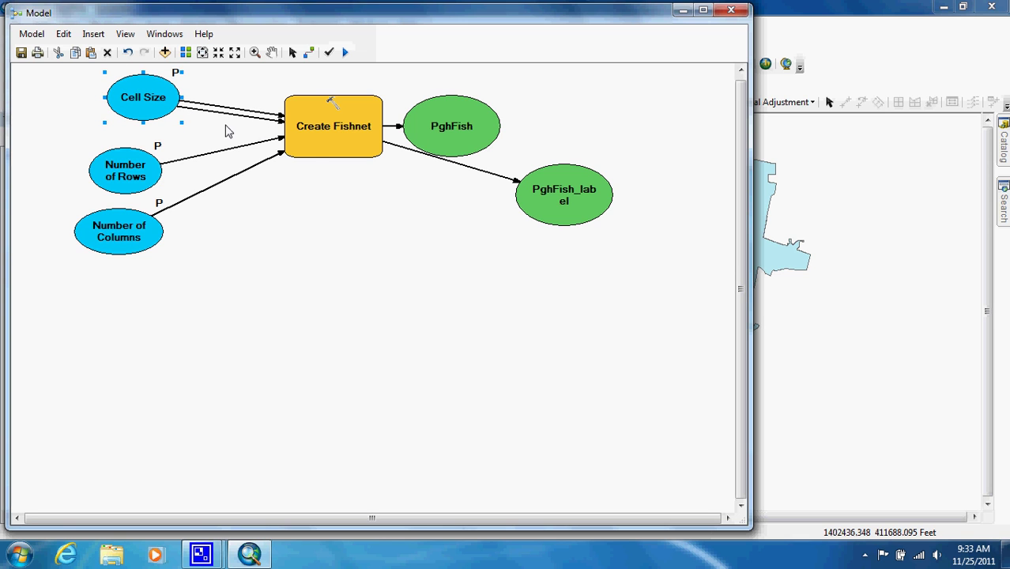
{"action": "left_click", "coordinate": [369, 264]}
{"action": "left_click", "coordinate": [445, 118]}
{"action": "left_click_drag", "start_coordinate": [456, 121], "coordinate": [538, 111]}
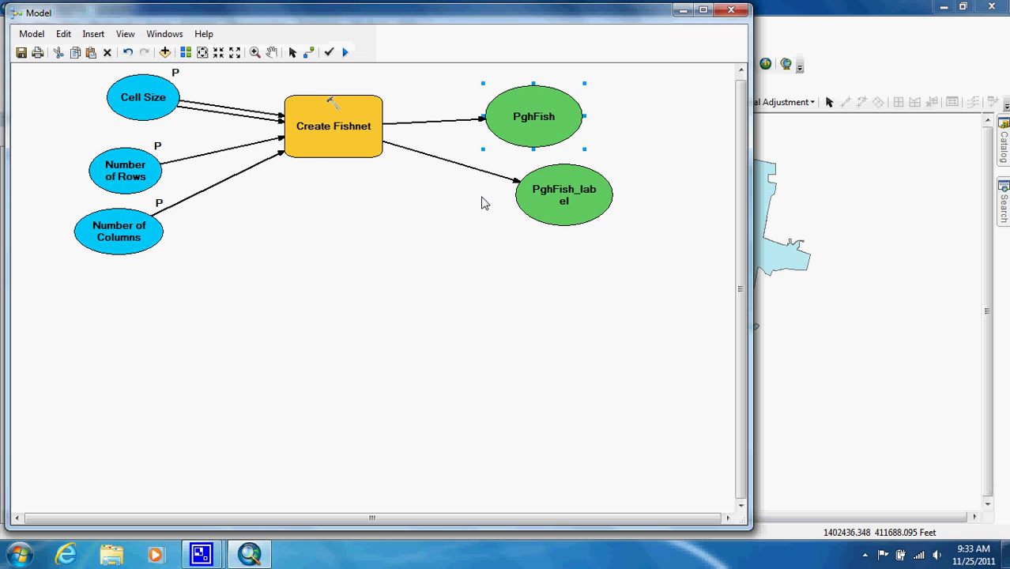
{"action": "left_click", "coordinate": [473, 262]}
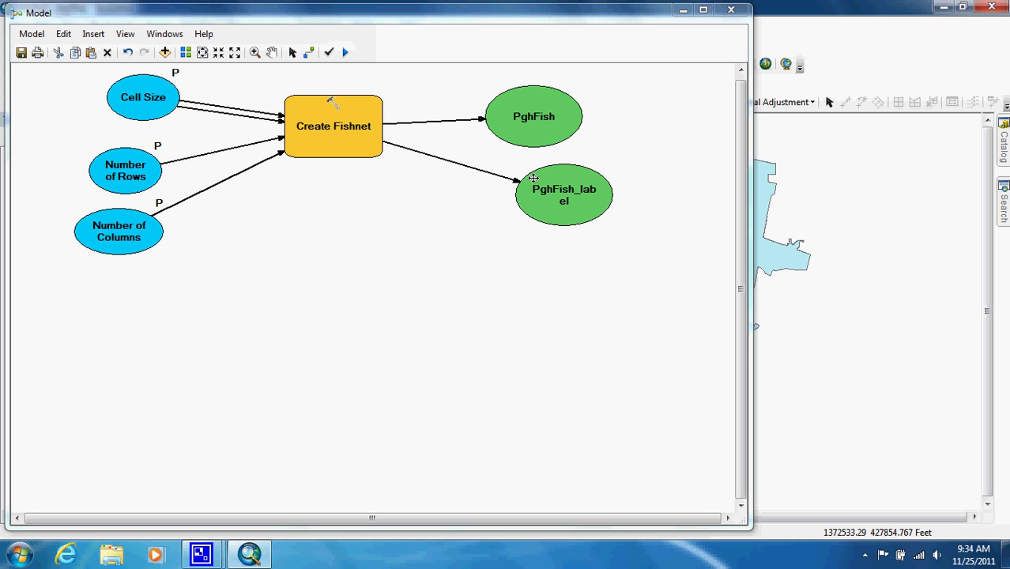
Search the geoprocessing tools for spatial join.
{"action": "left_click", "coordinate": [1001, 201]}
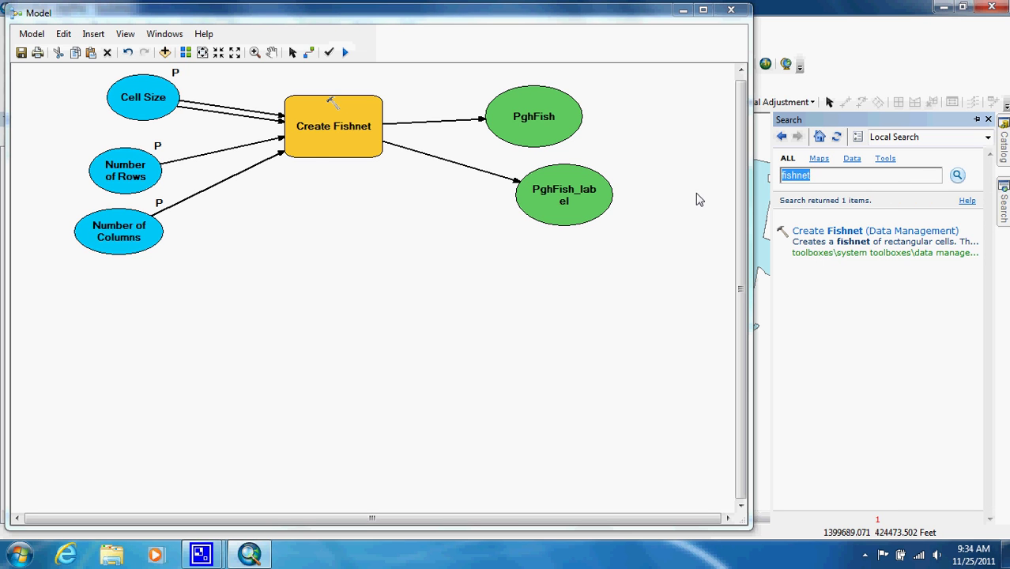
{"action": "type", "text": "spatial join"}
{"action": "key", "text": "Return"}
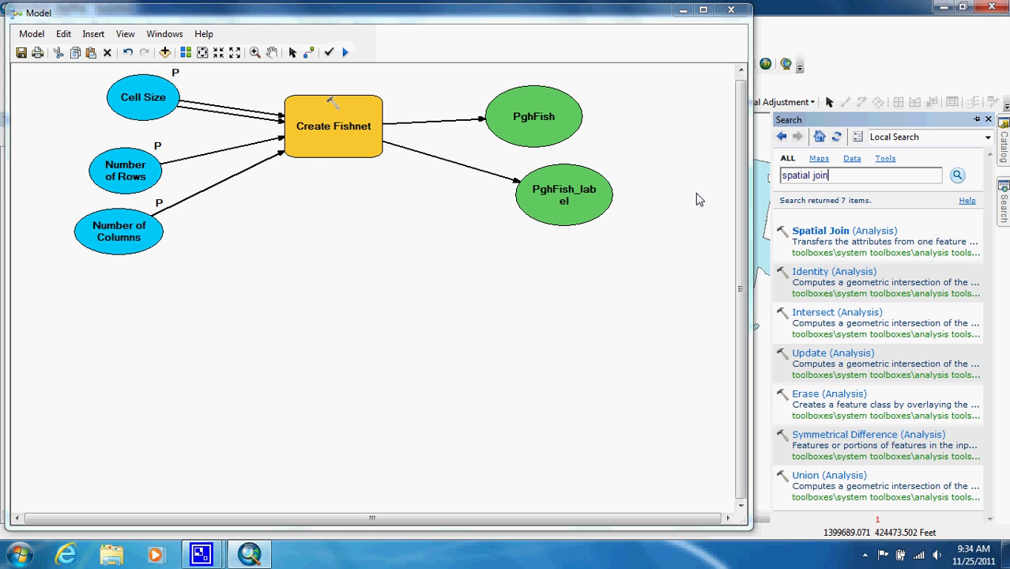
Drag Spatial Join (Analysis) into the model below Create Fishnet and nudge its box and output ellipse.
{"action": "mouse_move", "coordinate": [866, 234]}
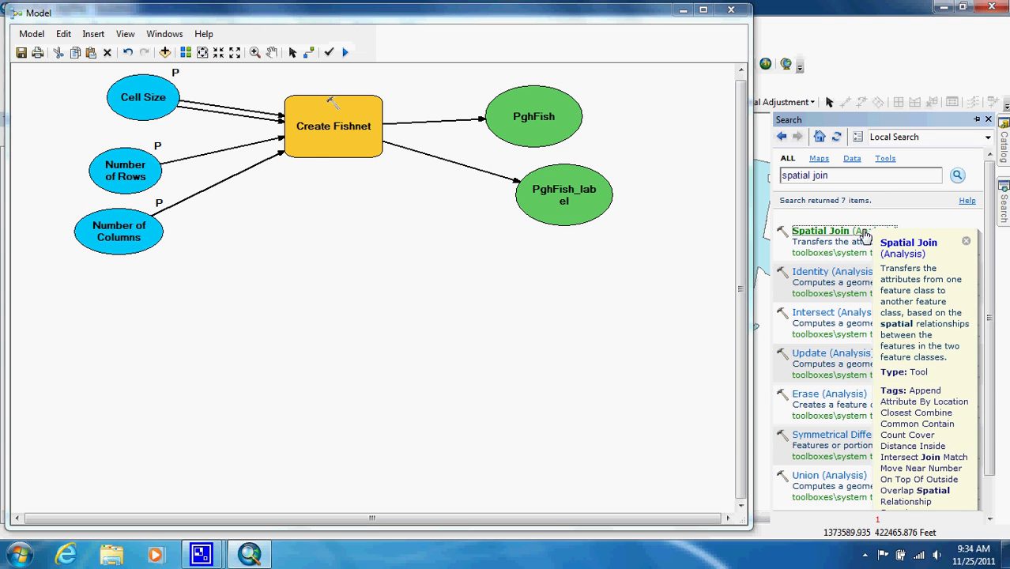
{"action": "left_click_drag", "start_coordinate": [865, 234], "coordinate": [330, 242]}
{"action": "left_click", "coordinate": [345, 242]}
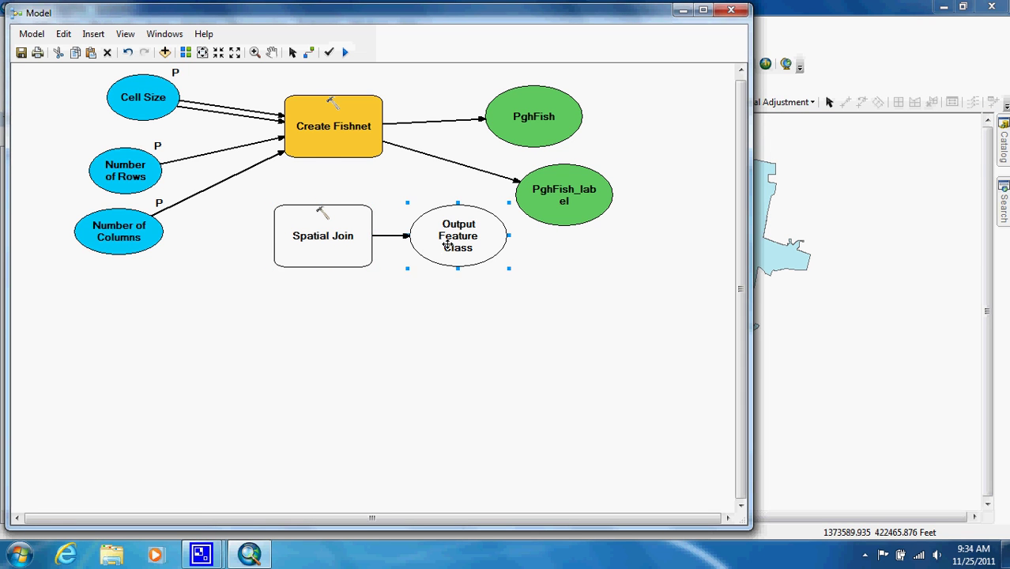
{"action": "left_click_drag", "start_coordinate": [447, 246], "coordinate": [463, 252]}
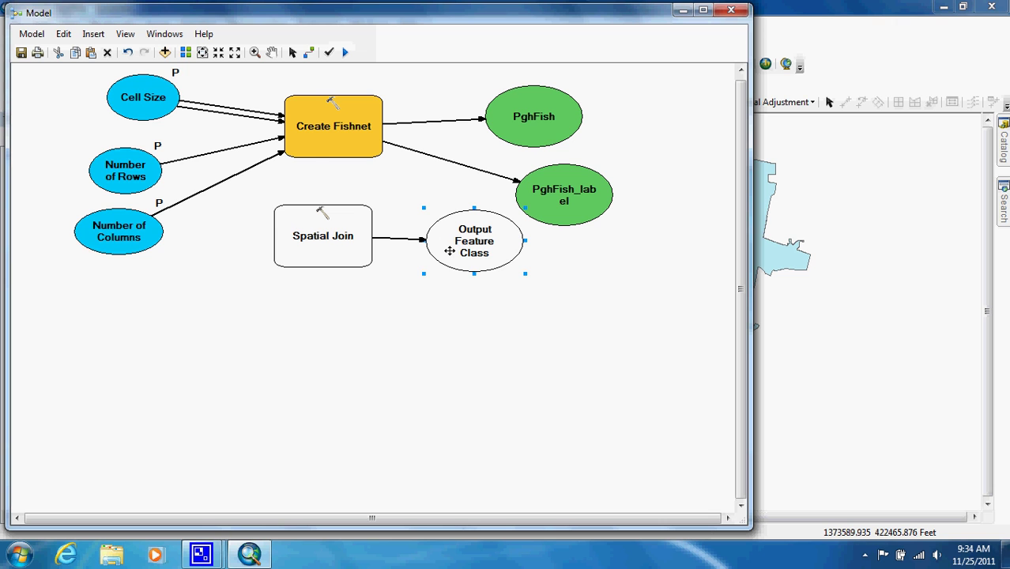
{"action": "right_click", "coordinate": [350, 217]}
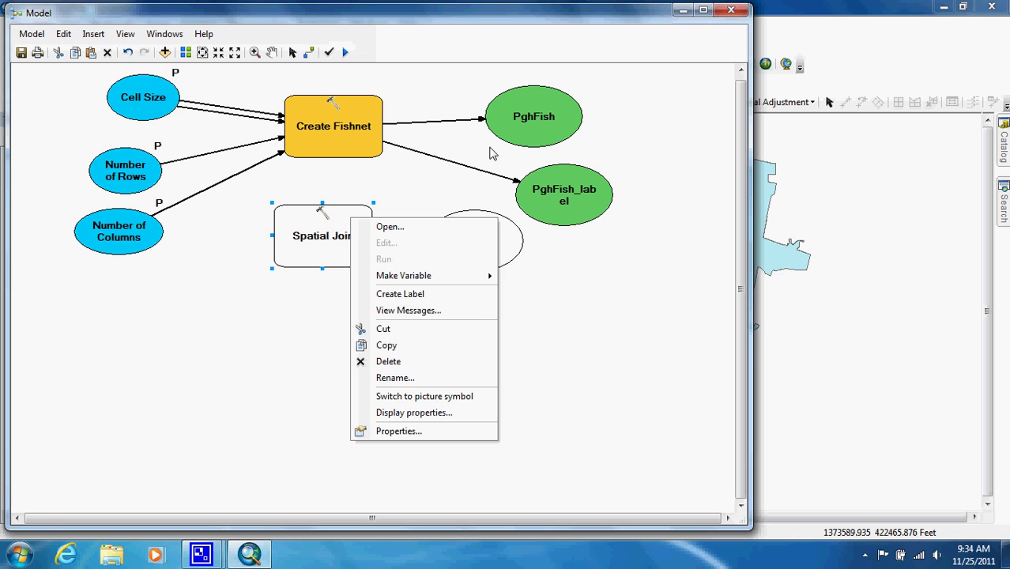
{"action": "left_click", "coordinate": [257, 380]}
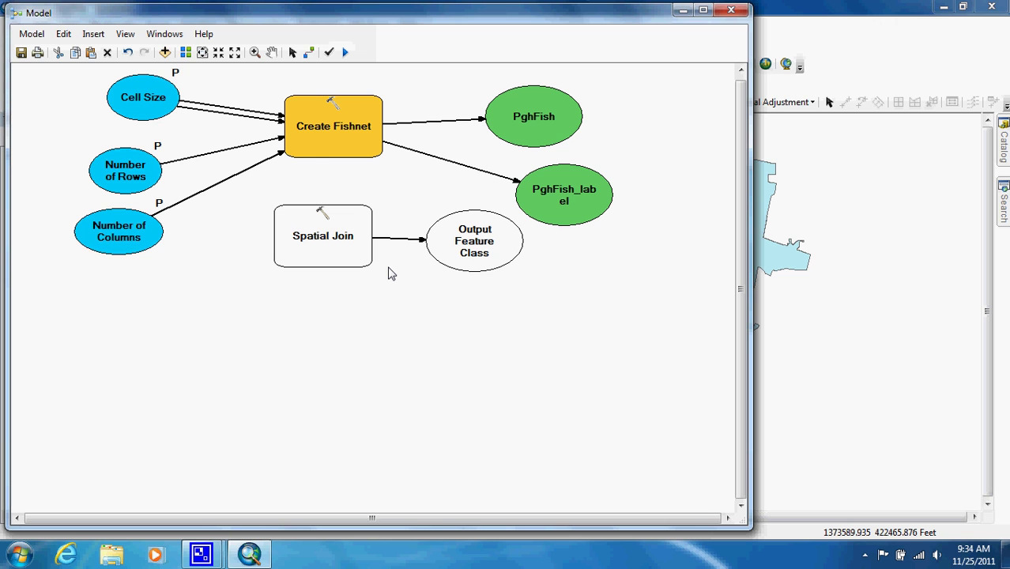
{"action": "right_click", "coordinate": [336, 239]}
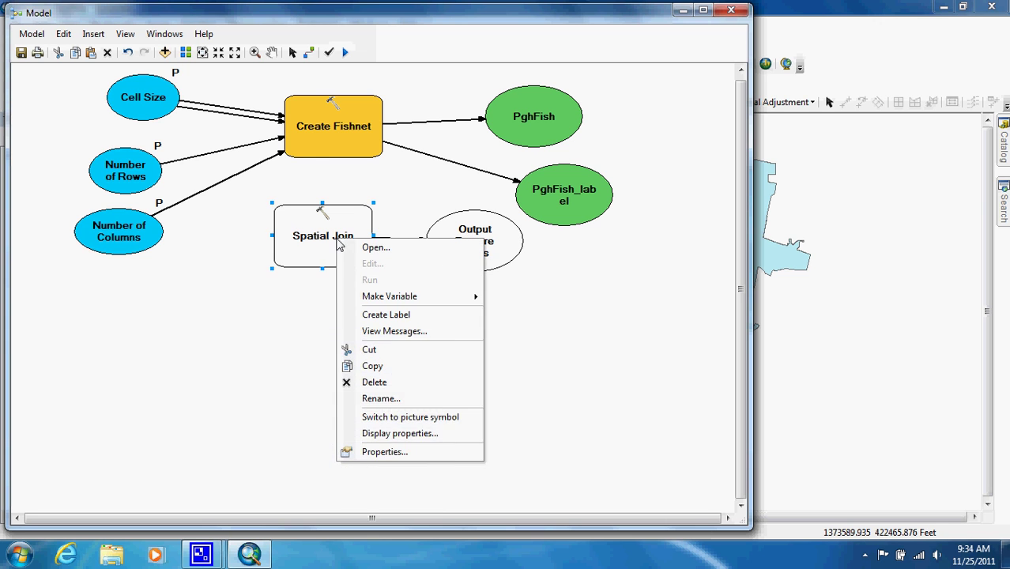
Set Spatial Join's target to PghFish and join features to Pittsburgh, then move Pittsburgh below Number of Columns.
{"action": "left_click", "coordinate": [388, 247]}
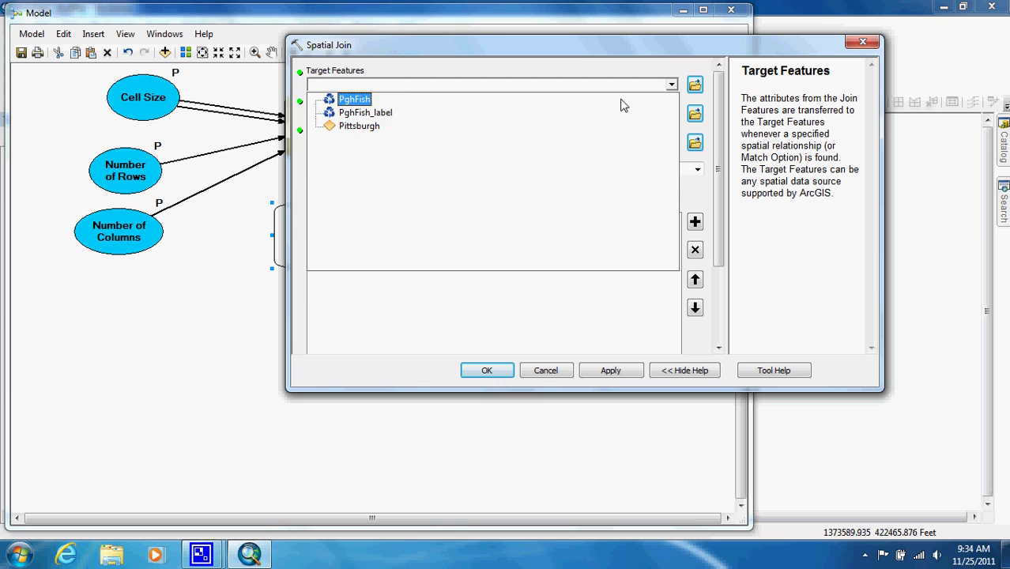
{"action": "left_click", "coordinate": [362, 100]}
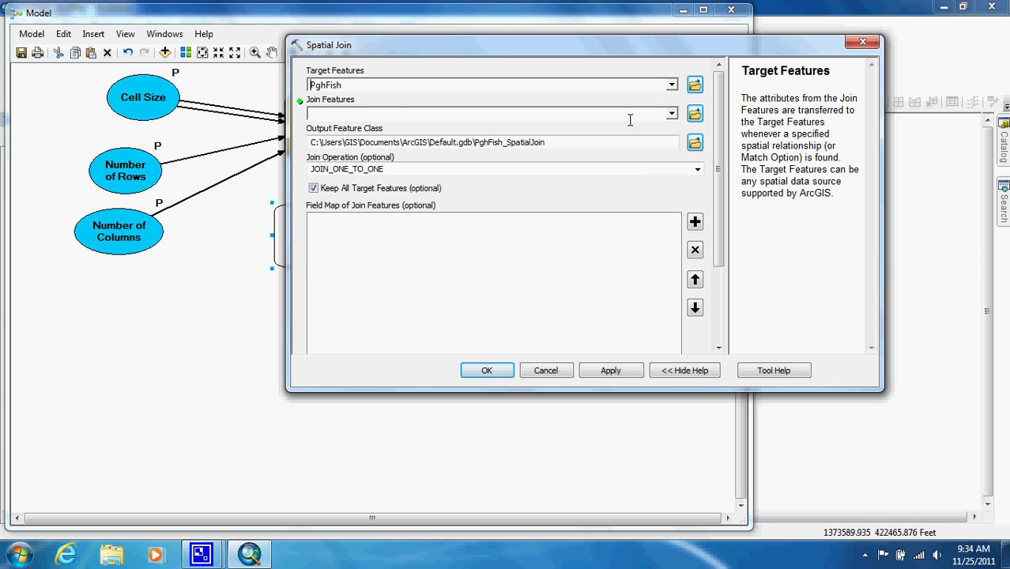
{"action": "left_click", "coordinate": [672, 115]}
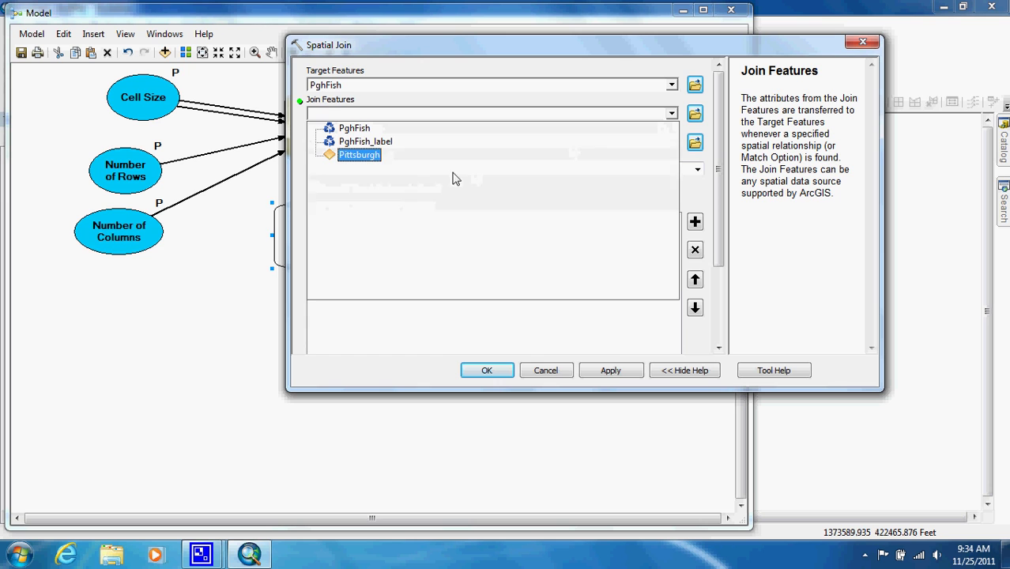
{"action": "left_click", "coordinate": [351, 158]}
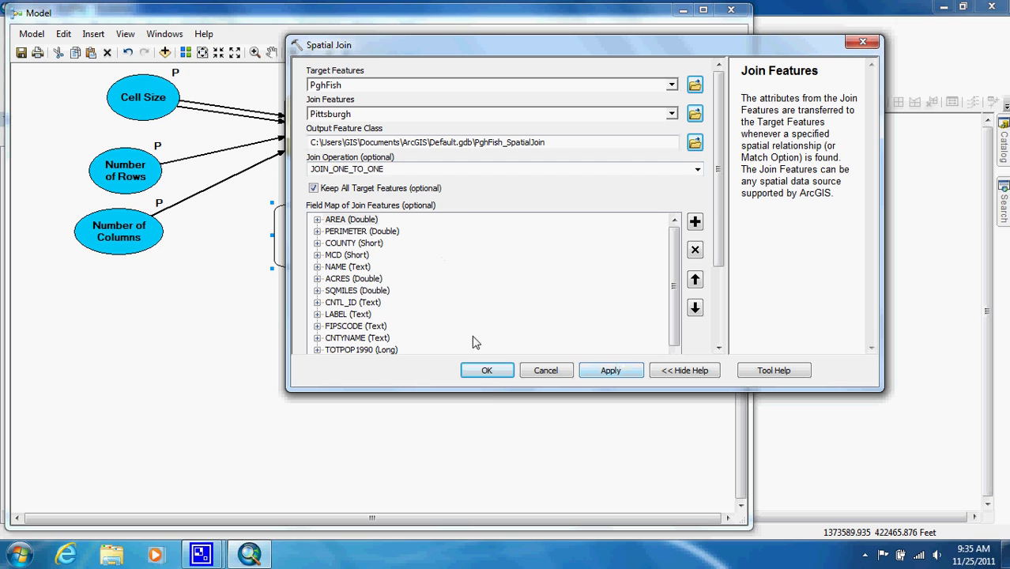
{"action": "left_click", "coordinate": [486, 371]}
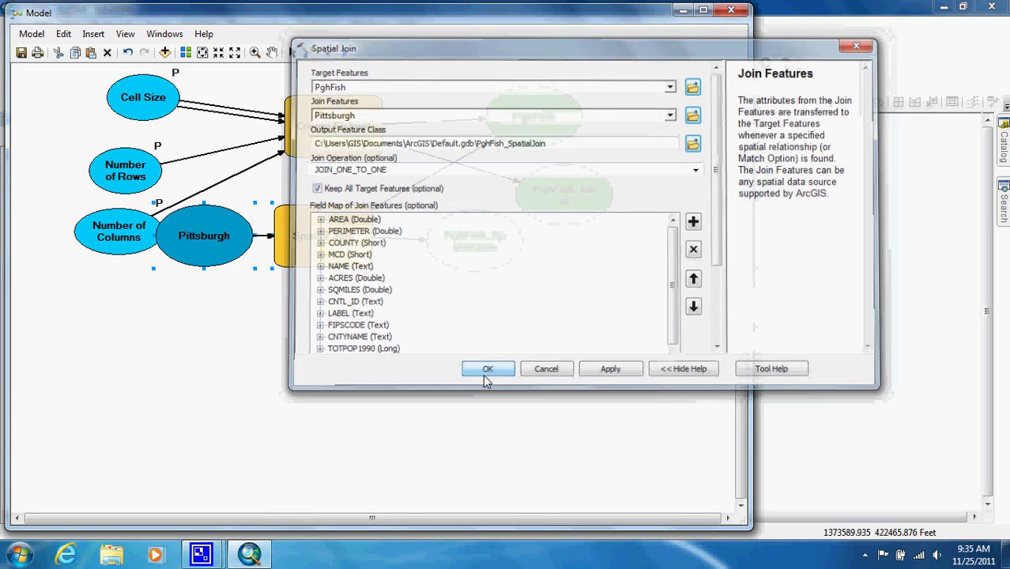
{"action": "left_click_drag", "start_coordinate": [210, 241], "coordinate": [117, 312]}
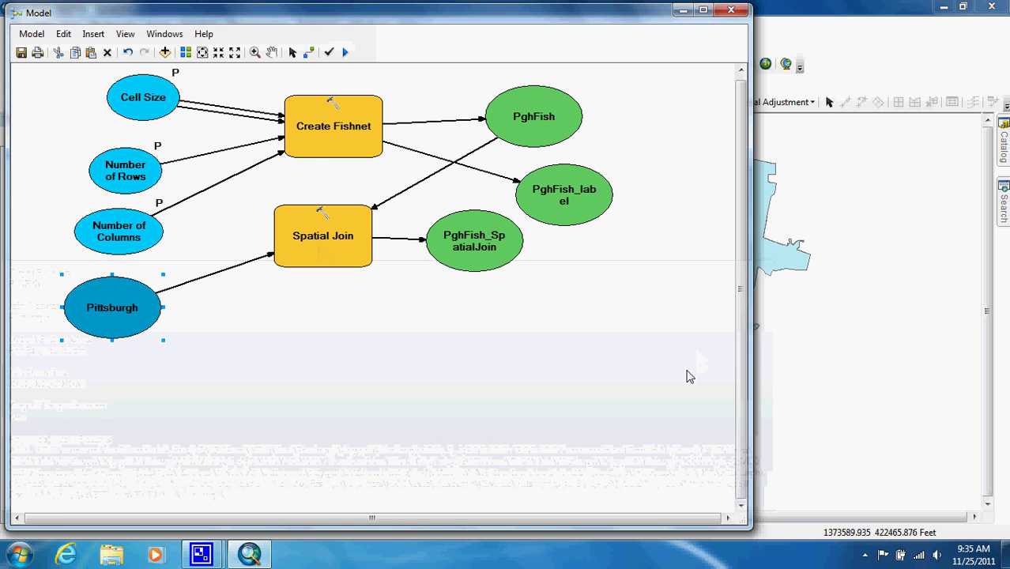
Open the Catalog window showing the Fishnet.tbx toolbox and its Model.
{"action": "mouse_move", "coordinate": [296, 243]}
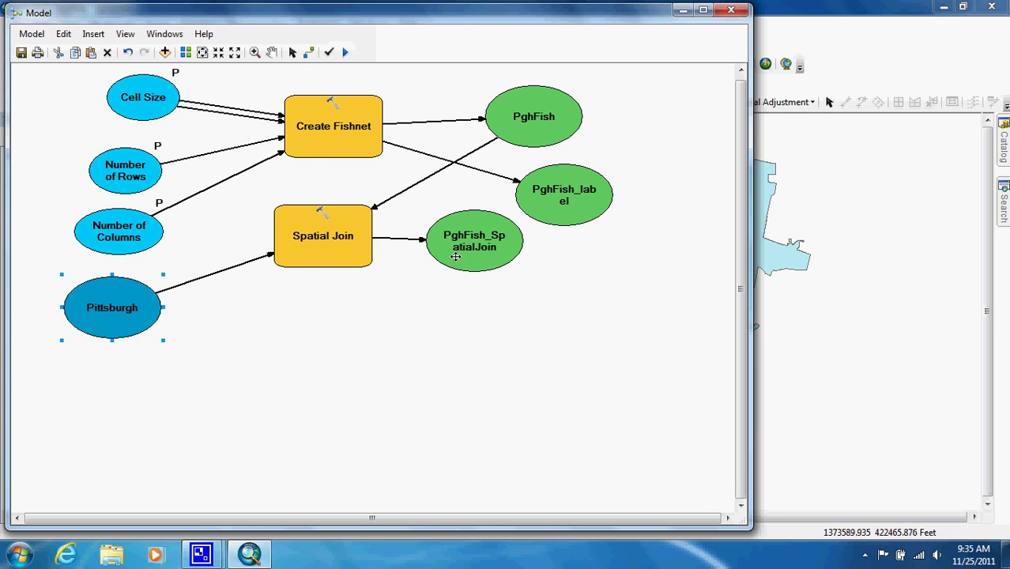
{"action": "mouse_move", "coordinate": [453, 247]}
{"action": "mouse_move", "coordinate": [471, 265]}
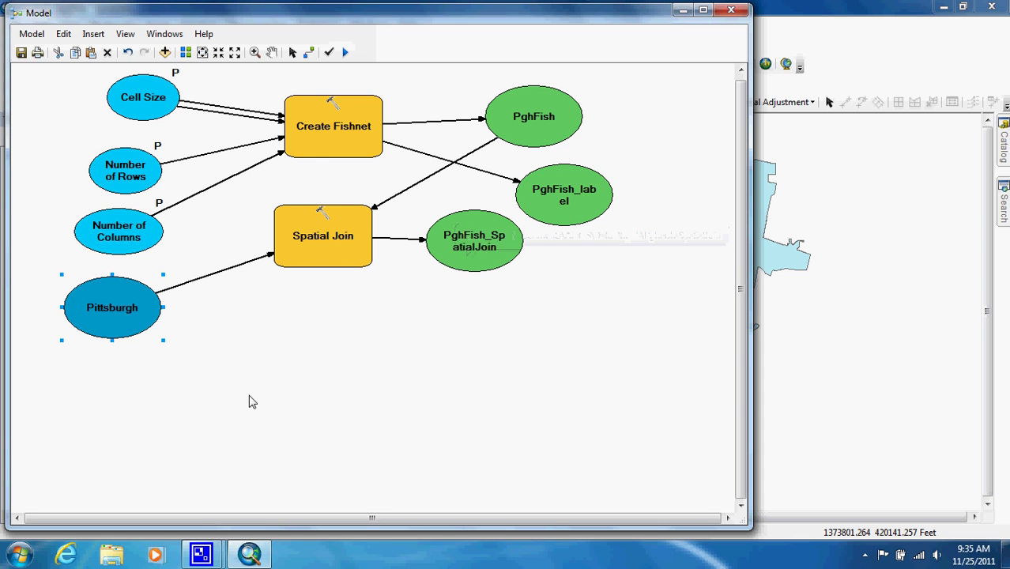
{"action": "left_click", "coordinate": [1005, 157]}
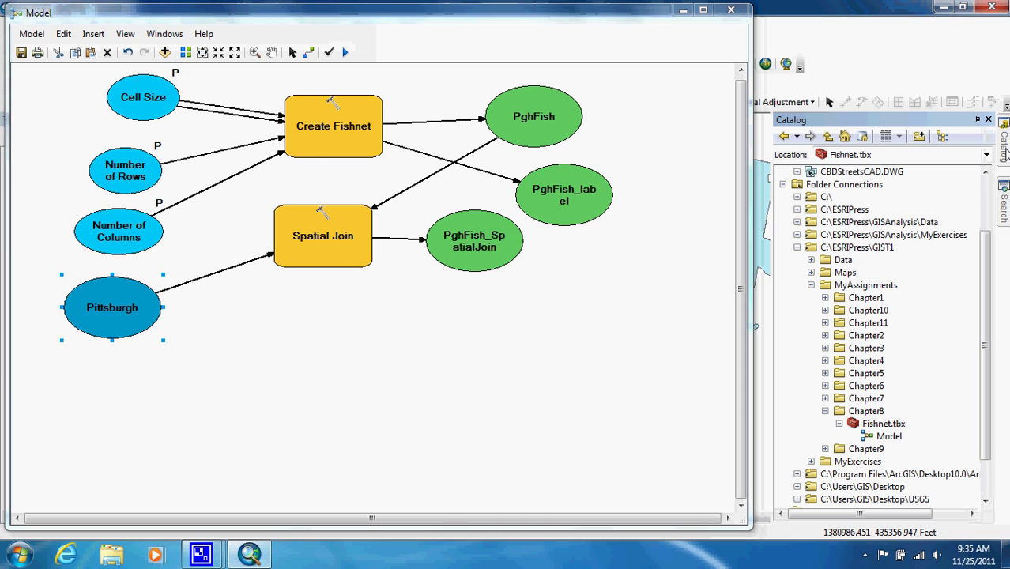
Search the geoprocessing tools for select, replacing the previous search text.
{"action": "left_click", "coordinate": [1004, 204]}
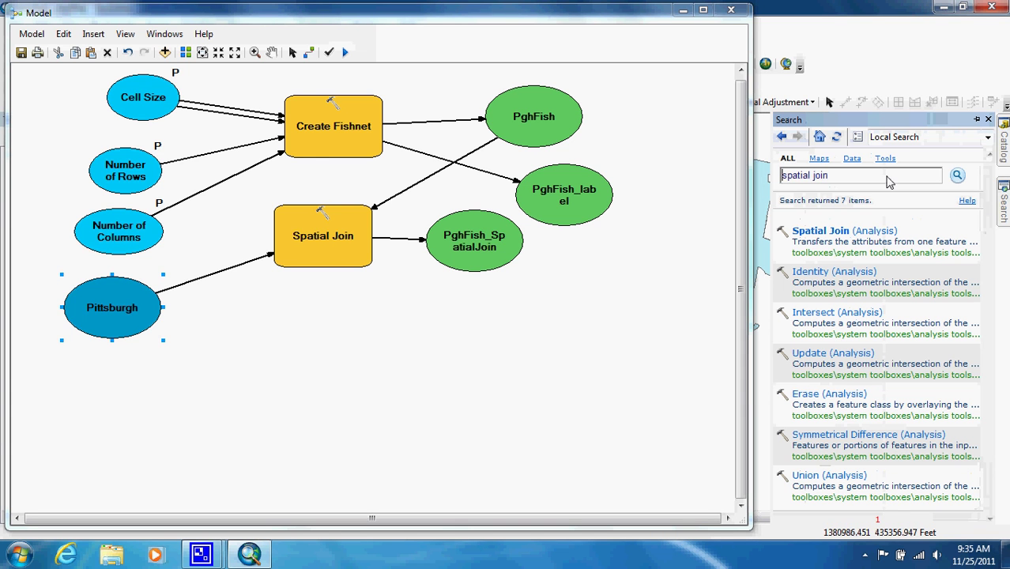
{"action": "key", "text": "ctrl+a"}
{"action": "type", "text": "s"}
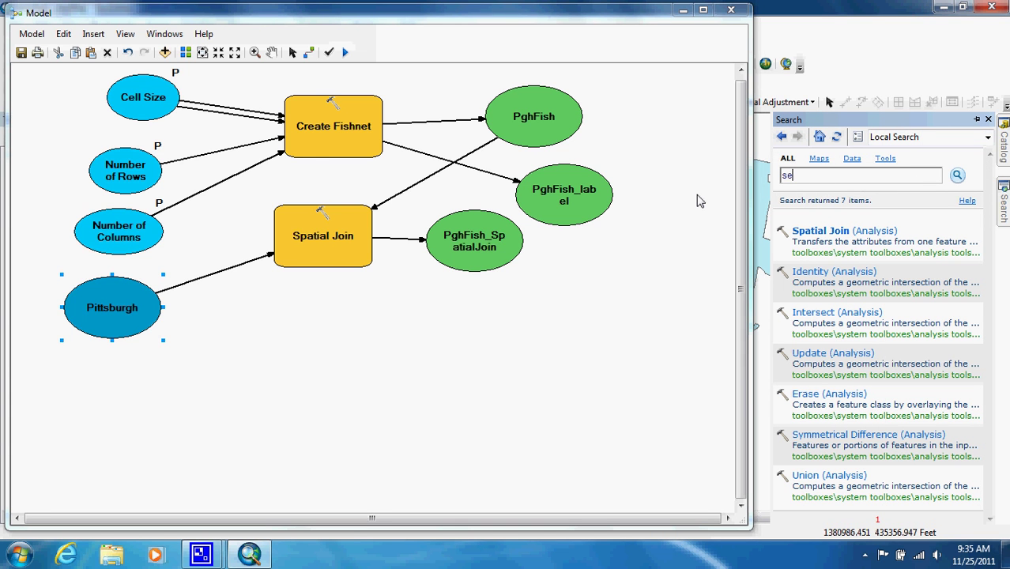
{"action": "left_click", "coordinate": [957, 176]}
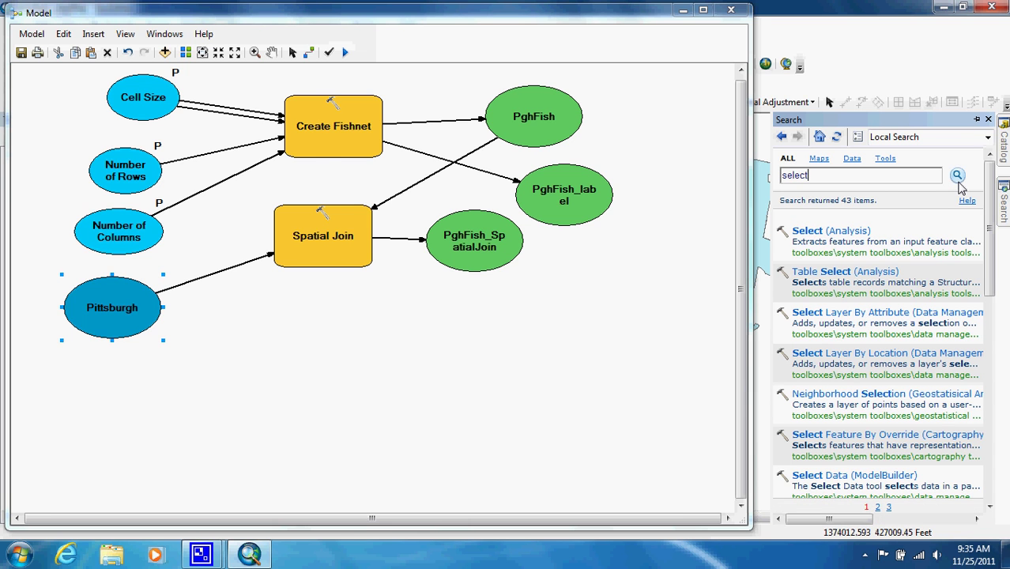
Place Select (Analysis) in the model below Spatial Join with its output oval to the right.
{"action": "left_click_drag", "start_coordinate": [821, 231], "coordinate": [671, 279]}
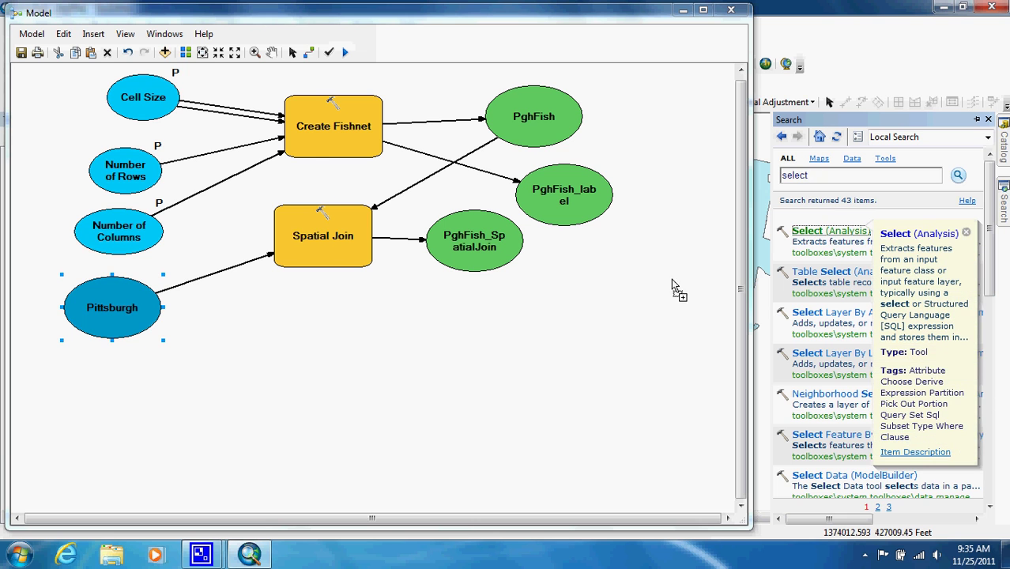
{"action": "left_click_drag", "start_coordinate": [356, 348], "coordinate": [308, 331]}
{"action": "left_click_drag", "start_coordinate": [436, 324], "coordinate": [462, 339]}
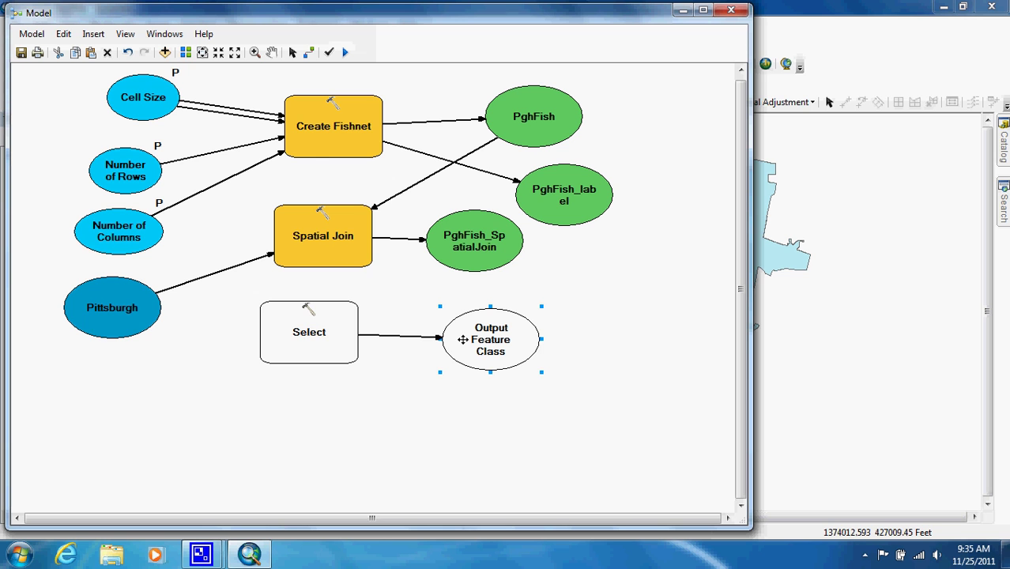
{"action": "left_click", "coordinate": [307, 332]}
Set Select's input to PghFish_SpatialJoin with expression NAME > '', outputting PghFish_SpatialJoin_Select.
{"action": "right_click", "coordinate": [308, 332]}
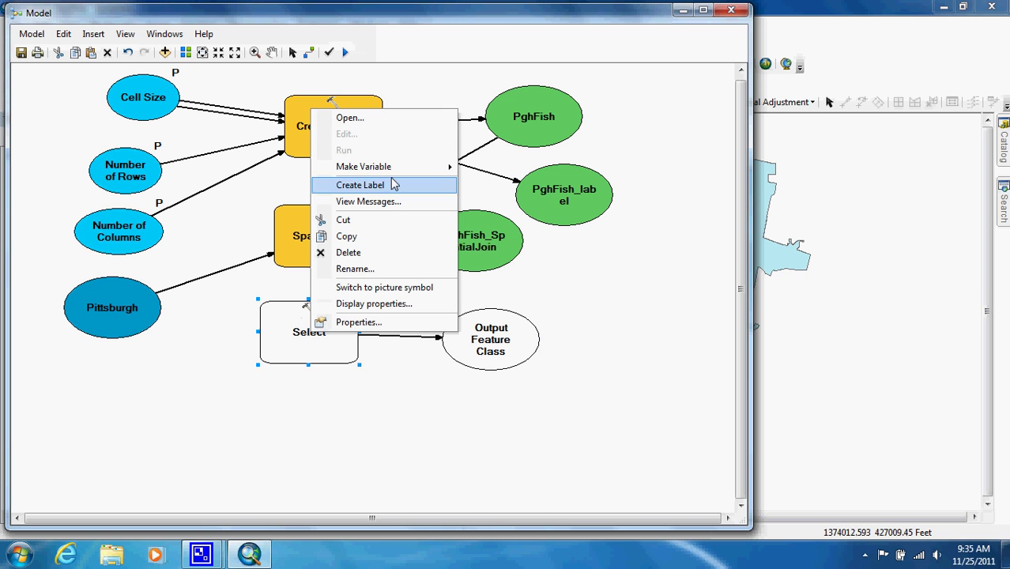
{"action": "left_click", "coordinate": [351, 117]}
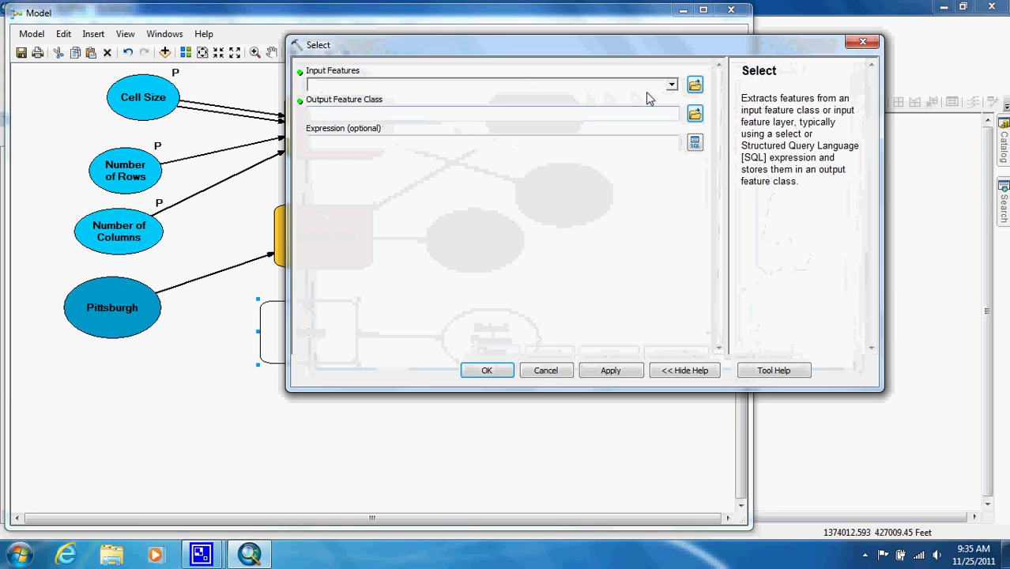
{"action": "left_click", "coordinate": [670, 85]}
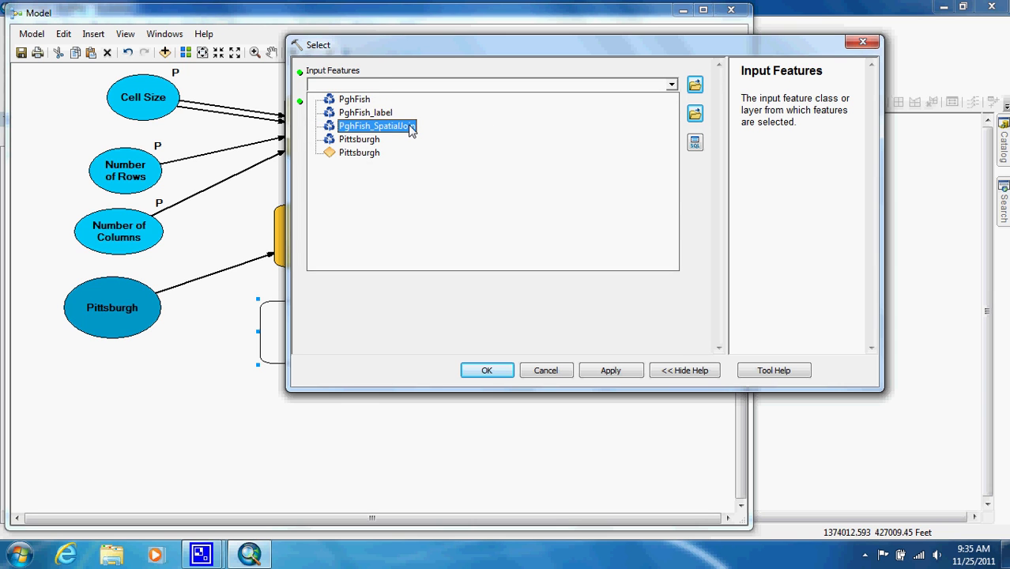
{"action": "left_click", "coordinate": [411, 130]}
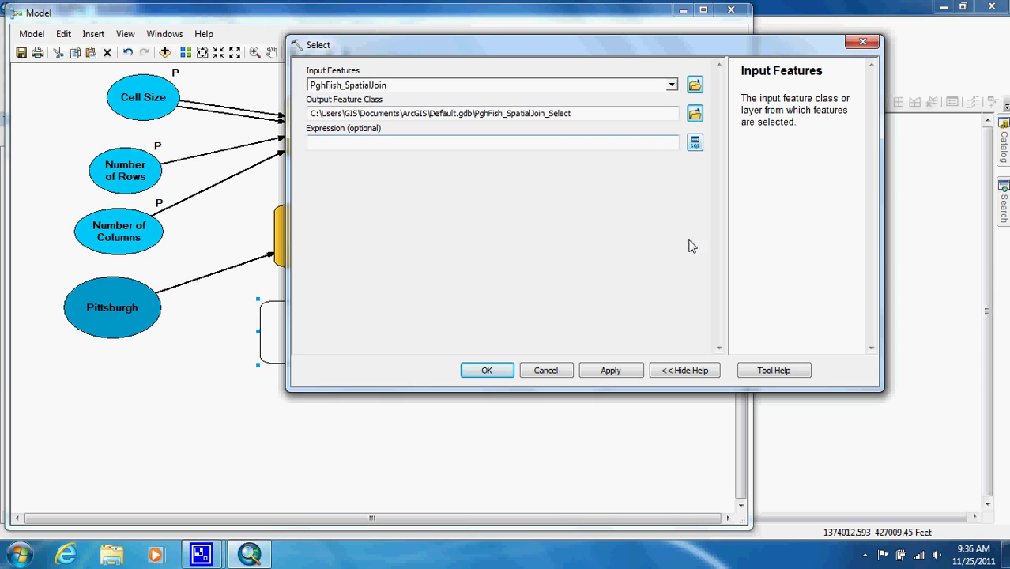
{"action": "left_click", "coordinate": [694, 144]}
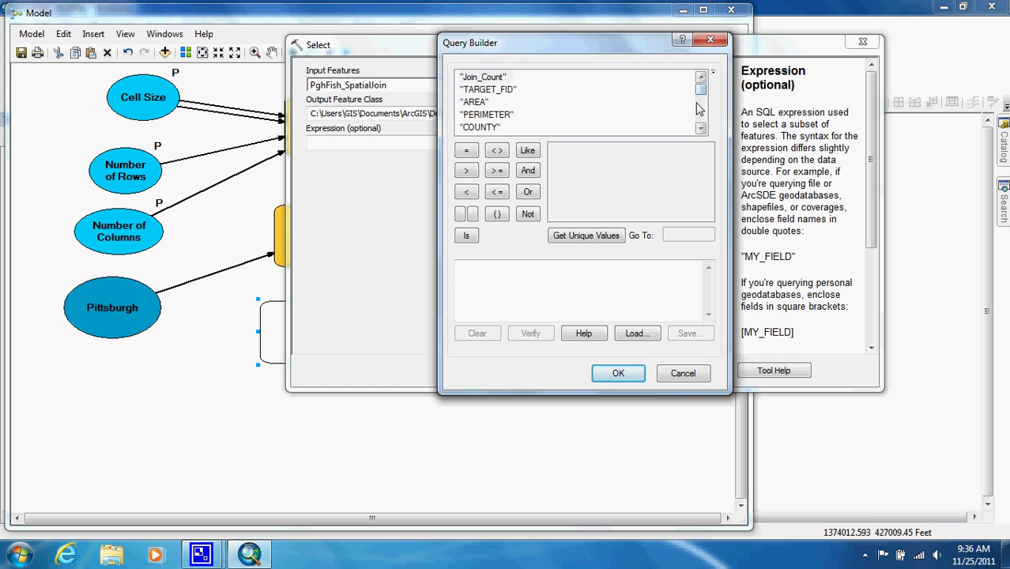
{"action": "scroll", "coordinate": [701, 115], "scroll_direction": "down", "scroll_amount": 4}
{"action": "scroll", "coordinate": [699, 105], "scroll_direction": "up", "scroll_amount": 2}
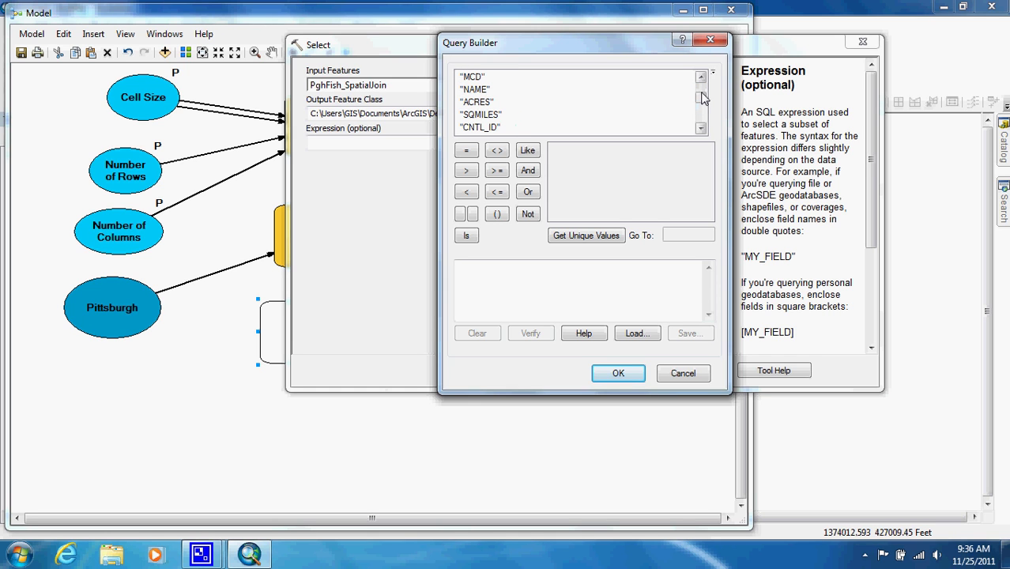
{"action": "double_click", "coordinate": [475, 90]}
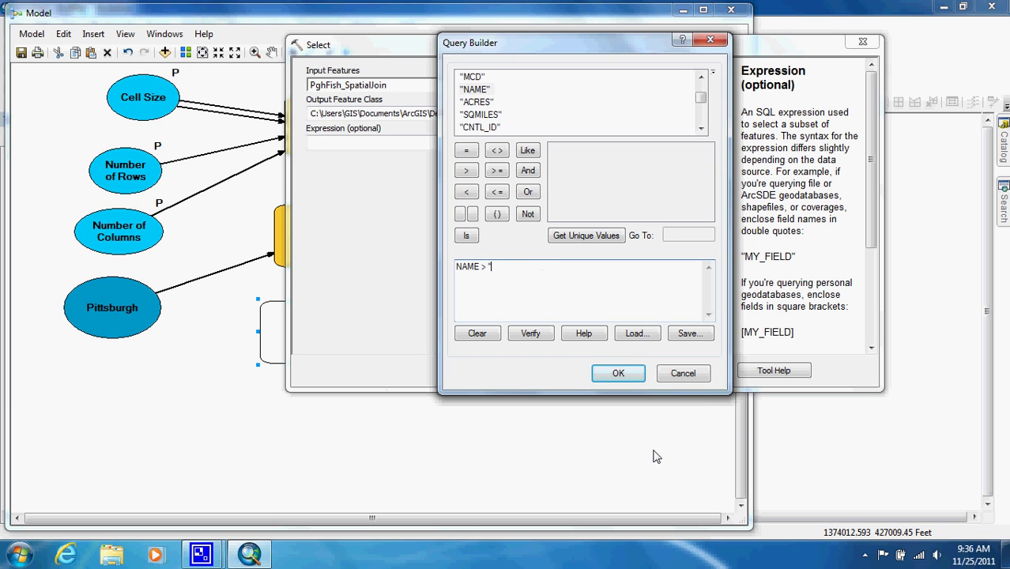
{"action": "left_click", "coordinate": [612, 377]}
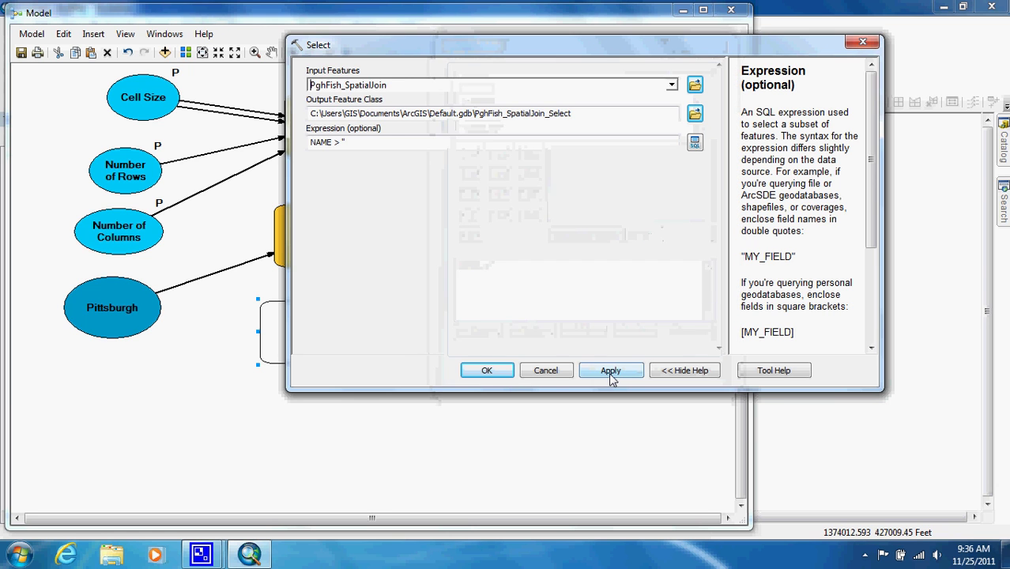
{"action": "left_click", "coordinate": [477, 371]}
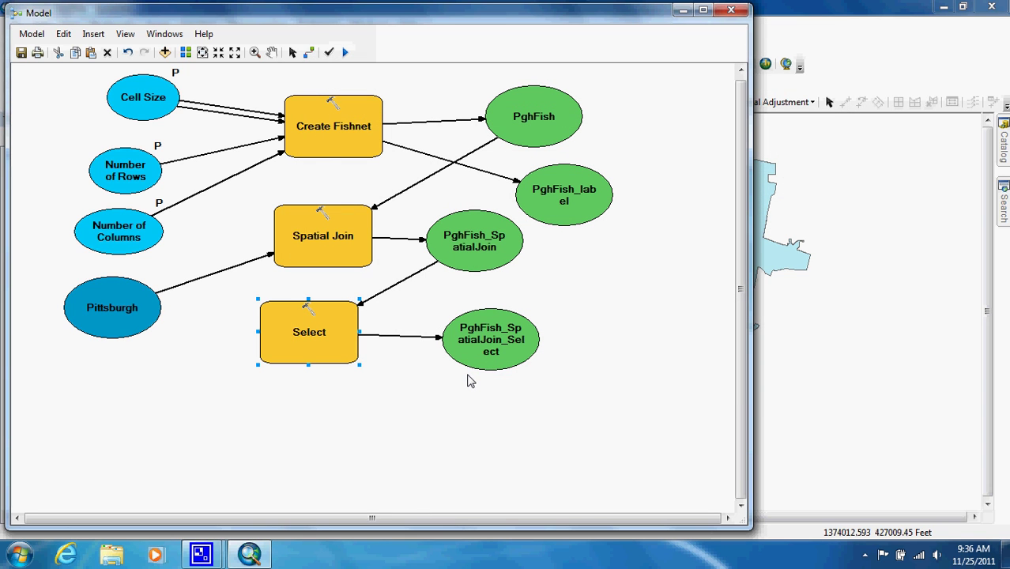
Make PghFish_SpatialJoin_Select a model parameter and search the tools for clip.
{"action": "right_click", "coordinate": [494, 348]}
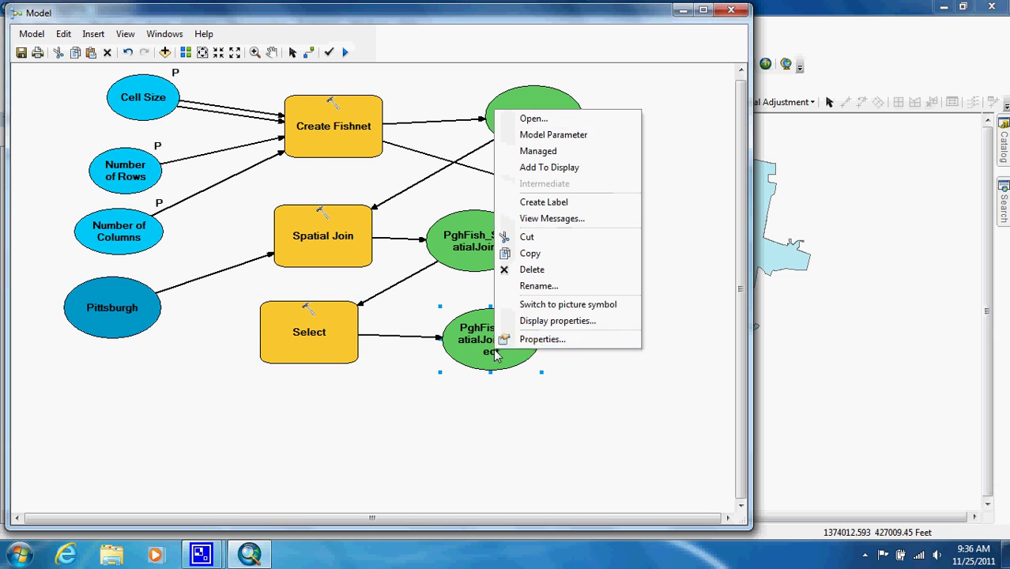
{"action": "left_click", "coordinate": [553, 135]}
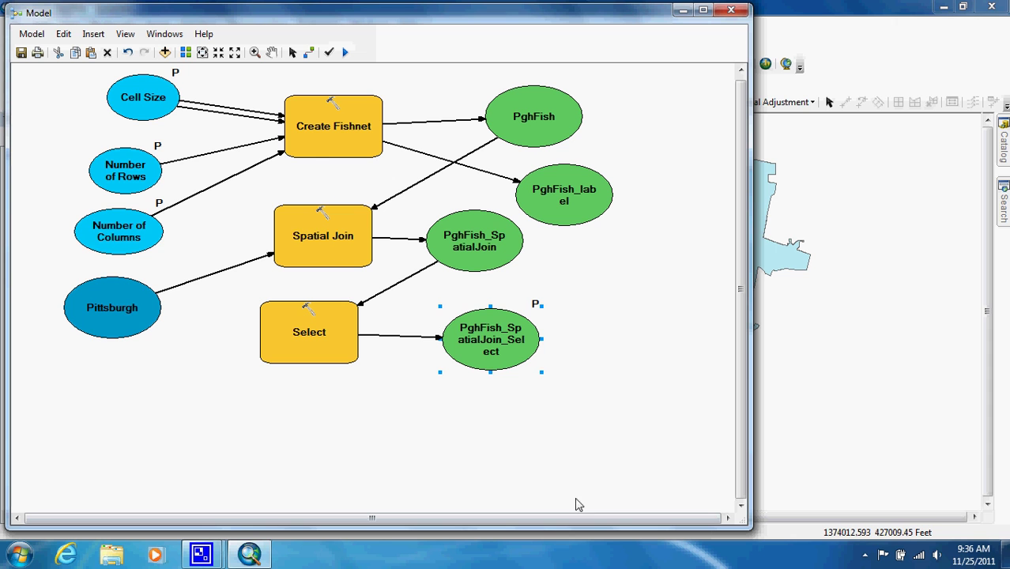
{"action": "left_click", "coordinate": [1004, 197]}
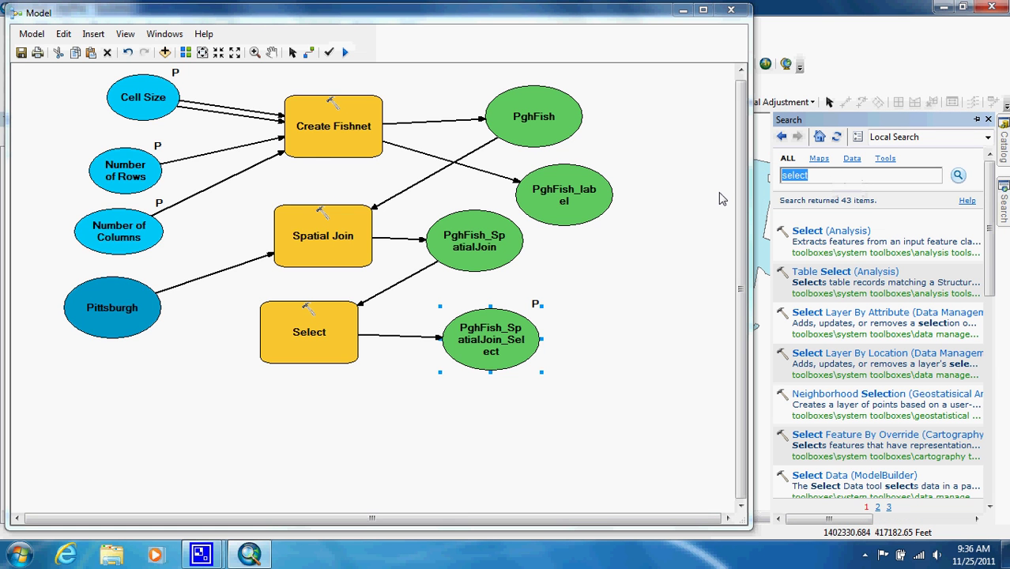
{"action": "type", "text": "clip"}
{"action": "key", "text": "Return"}
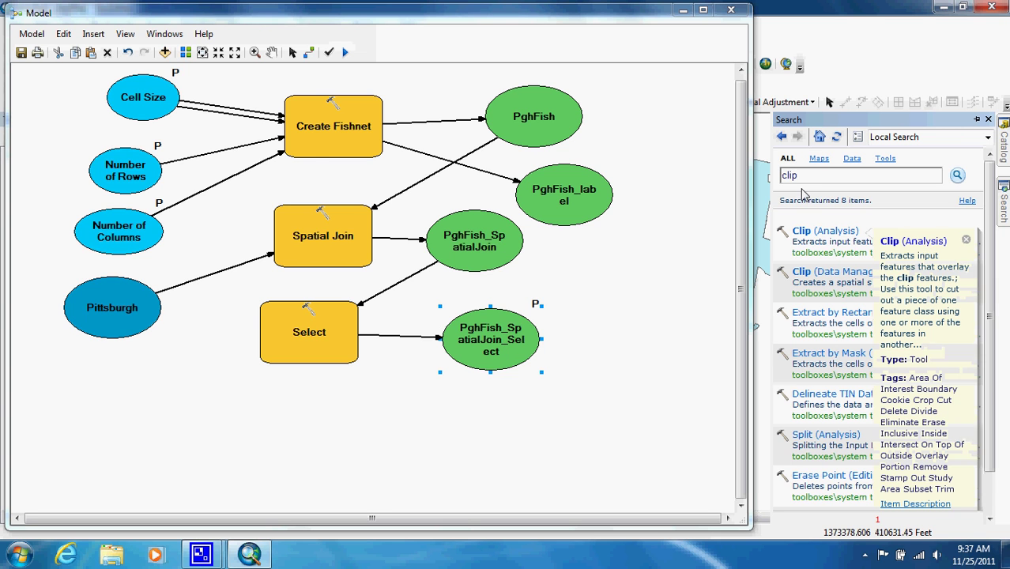
Add Clip (Analysis) clipping PghFish_label by PghFish_SpatialJoin_Select, outputting PghFish_label_Clip.
{"action": "left_click_drag", "start_coordinate": [798, 236], "coordinate": [331, 414]}
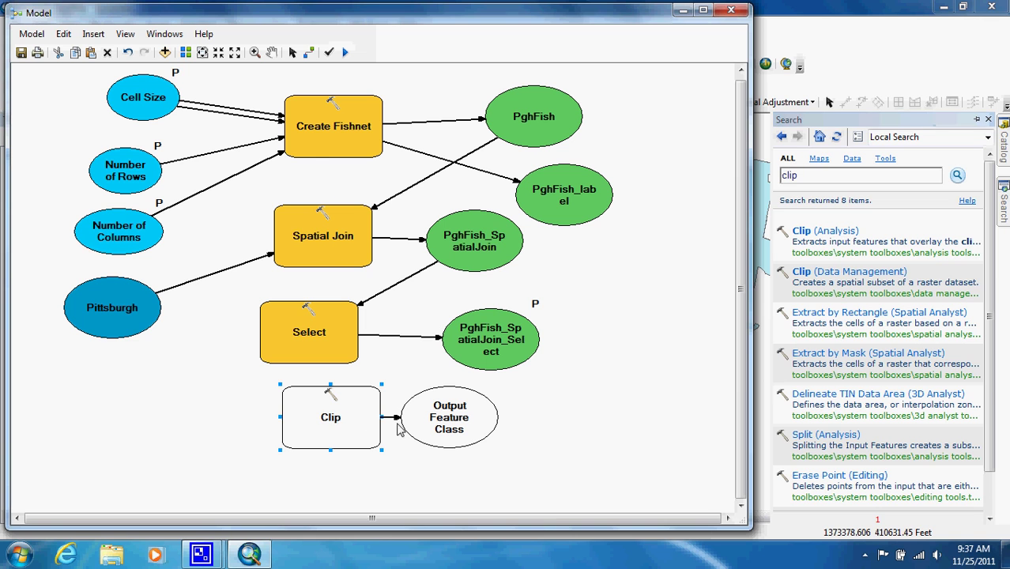
{"action": "right_click", "coordinate": [336, 415]}
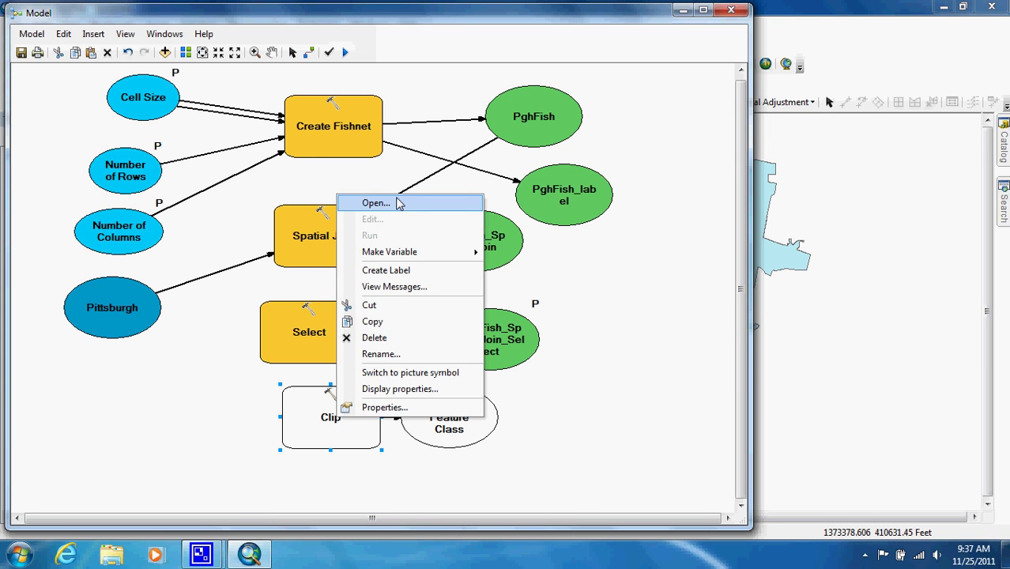
{"action": "left_click", "coordinate": [399, 204]}
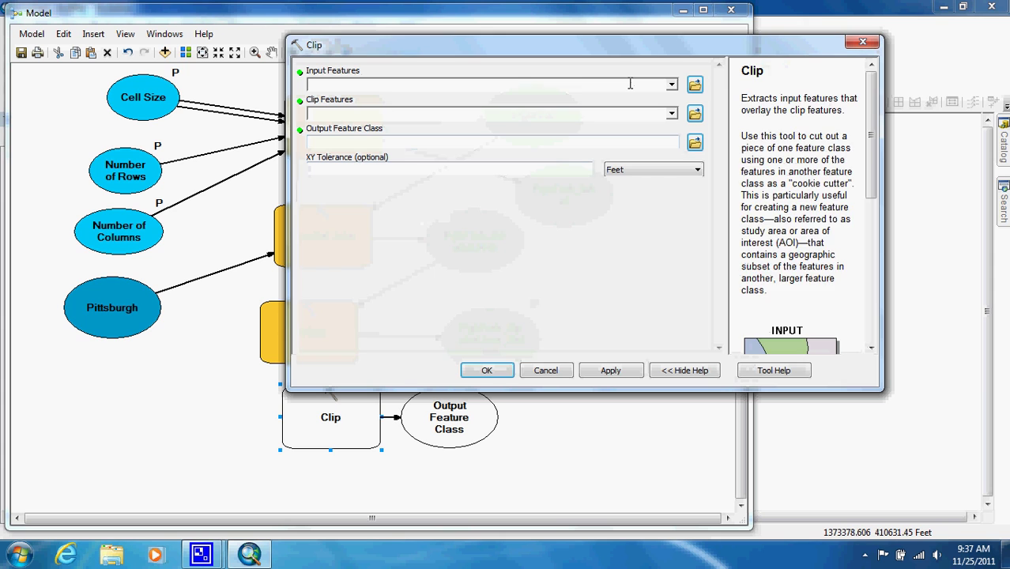
{"action": "left_click", "coordinate": [672, 85]}
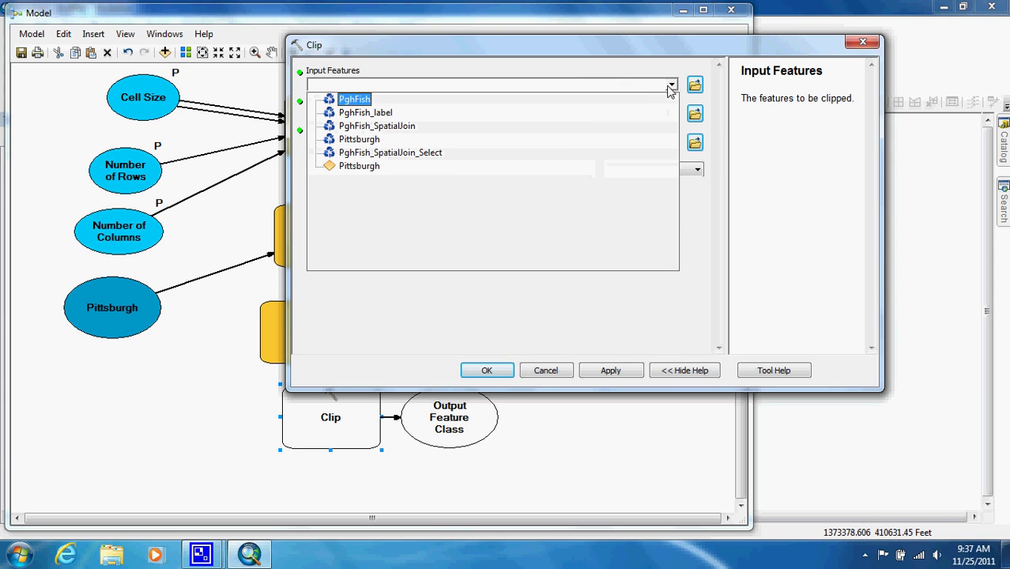
{"action": "left_click", "coordinate": [568, 114]}
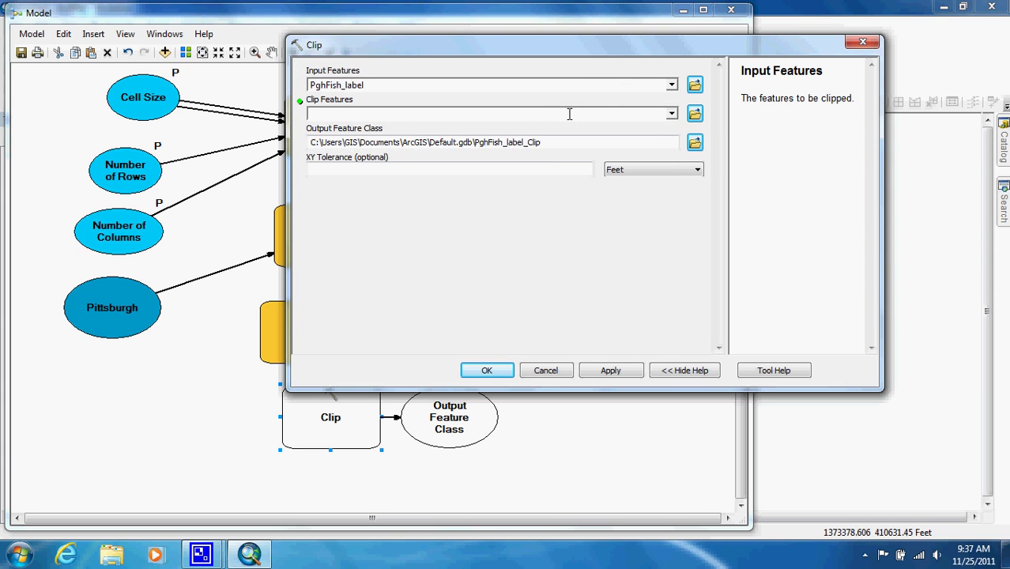
{"action": "left_click", "coordinate": [671, 115]}
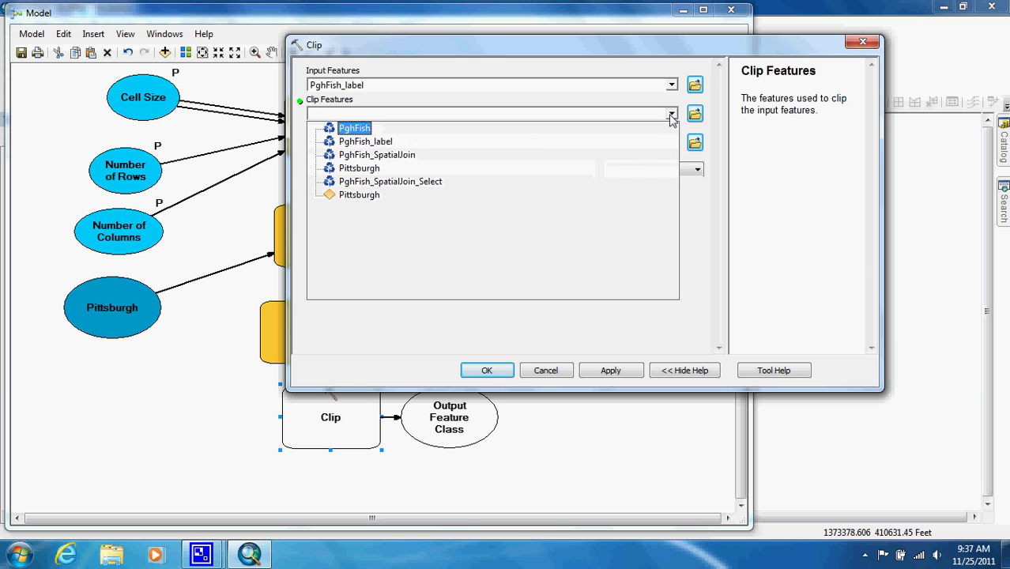
{"action": "left_click", "coordinate": [586, 188]}
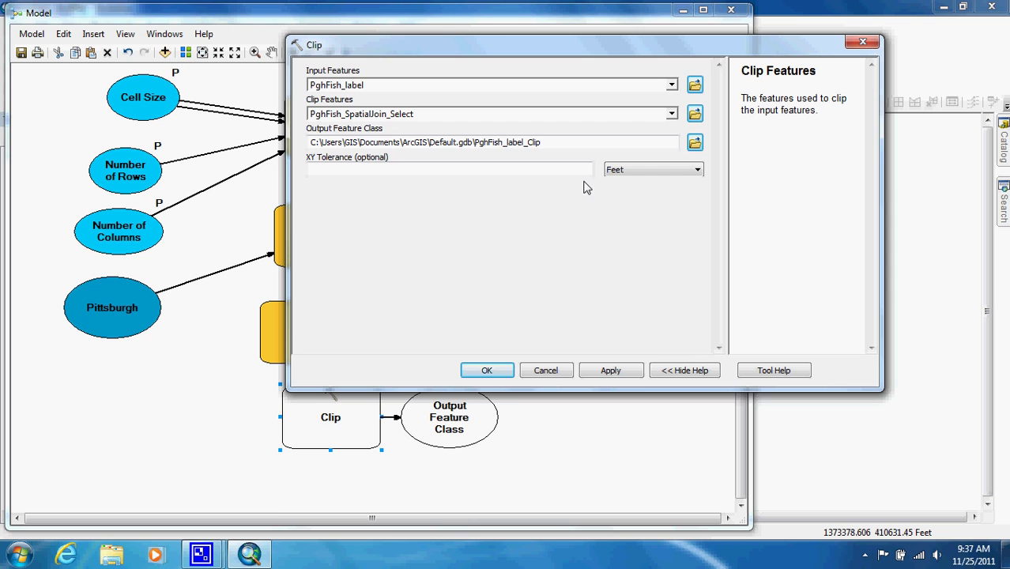
{"action": "left_click", "coordinate": [486, 371]}
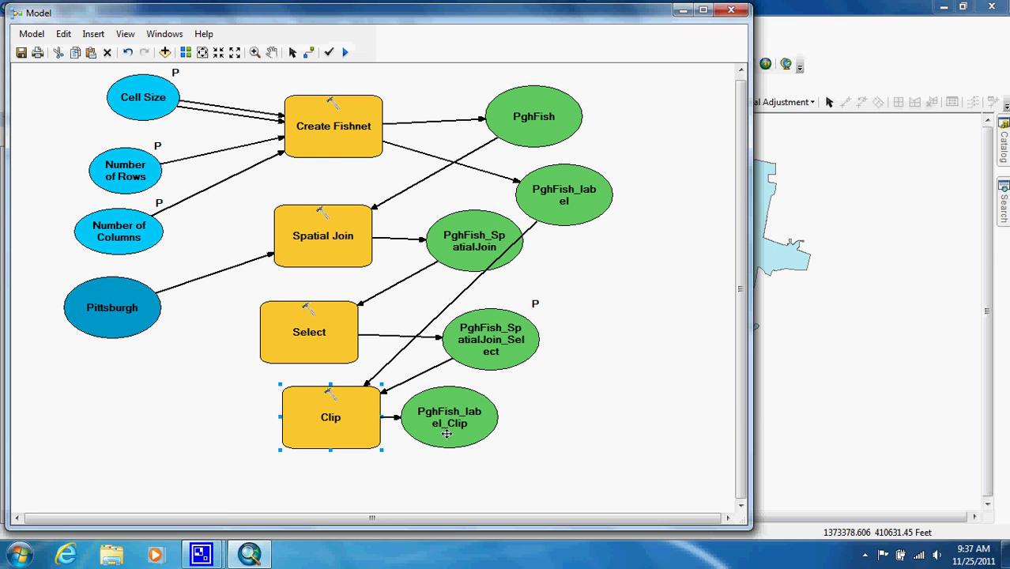
Shift PghFish_label_Clip right, save the model, and set both Clip and Select outputs to Add To Display.
{"action": "left_click_drag", "start_coordinate": [447, 433], "coordinate": [515, 435]}
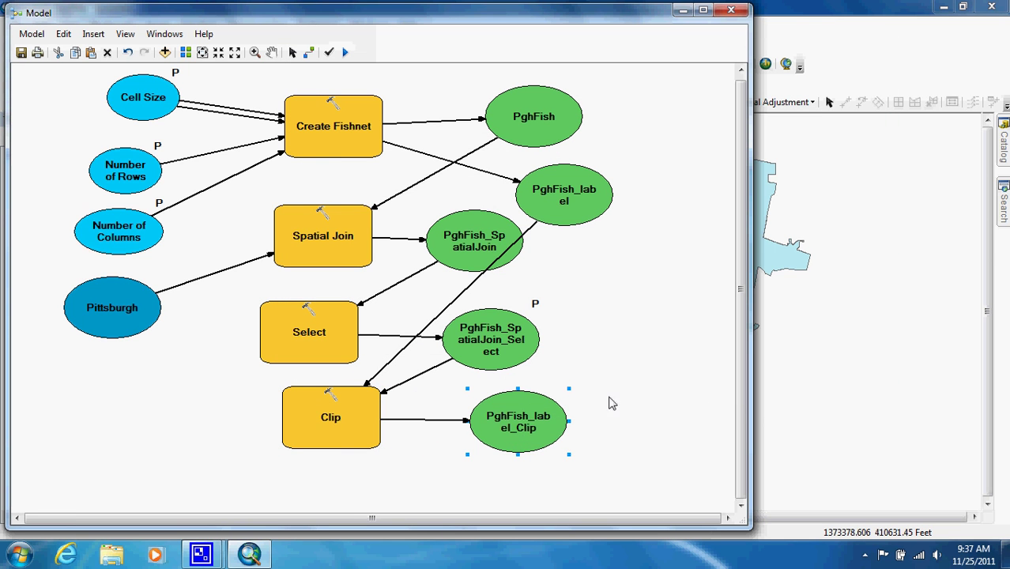
{"action": "left_click", "coordinate": [21, 52]}
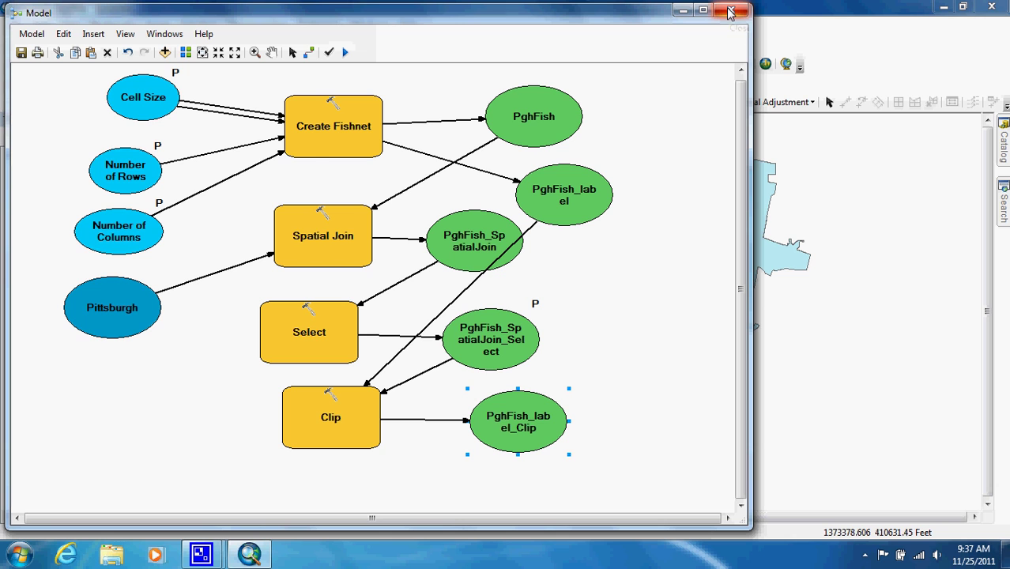
{"action": "right_click", "coordinate": [522, 427]}
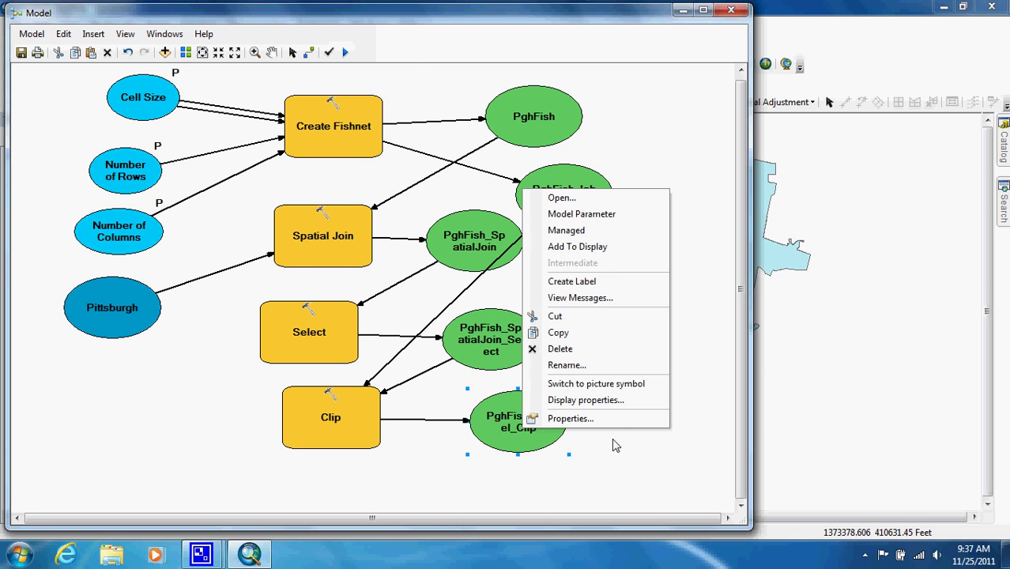
{"action": "left_click", "coordinate": [606, 246]}
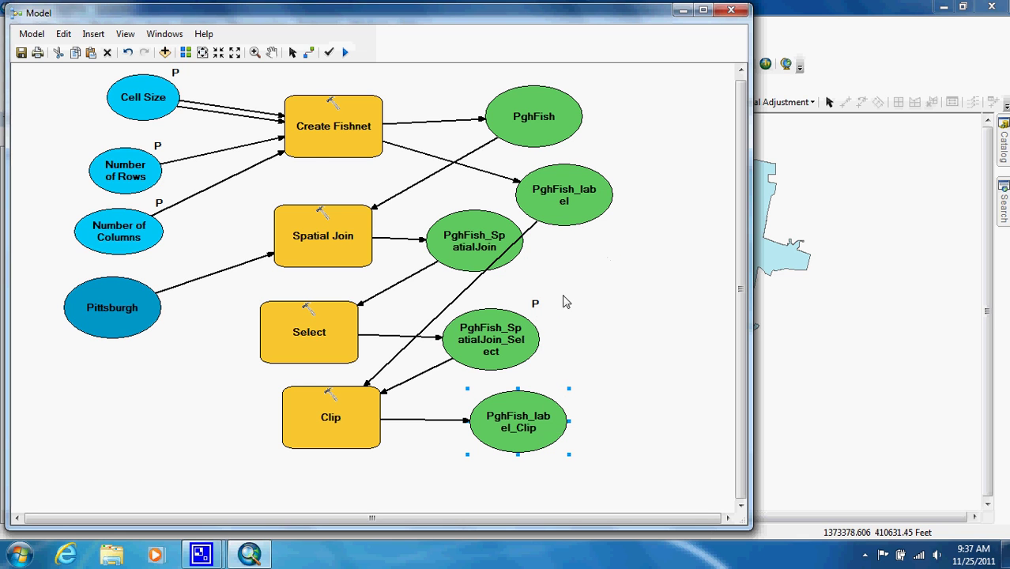
{"action": "right_click", "coordinate": [489, 338]}
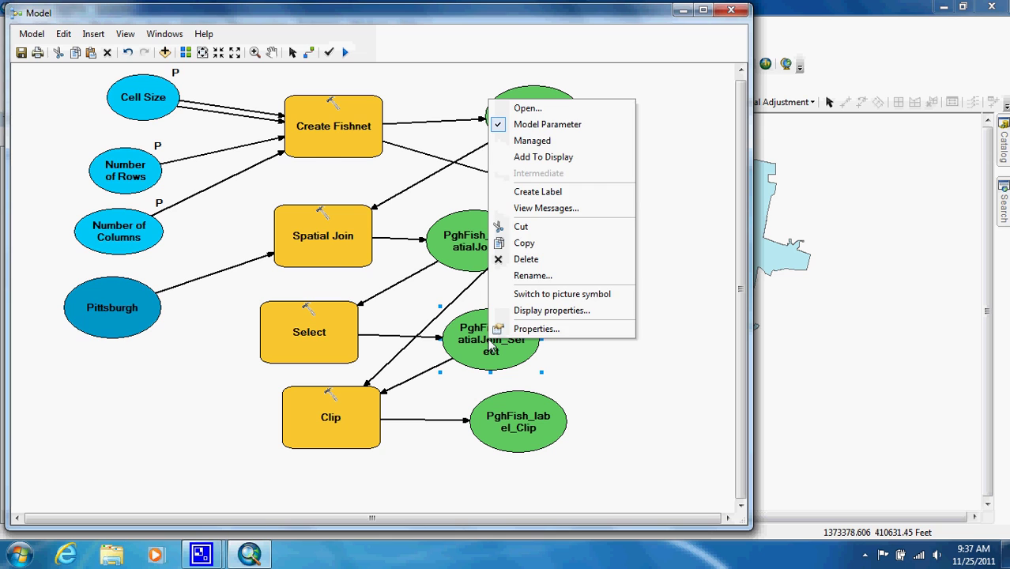
{"action": "left_click", "coordinate": [542, 157]}
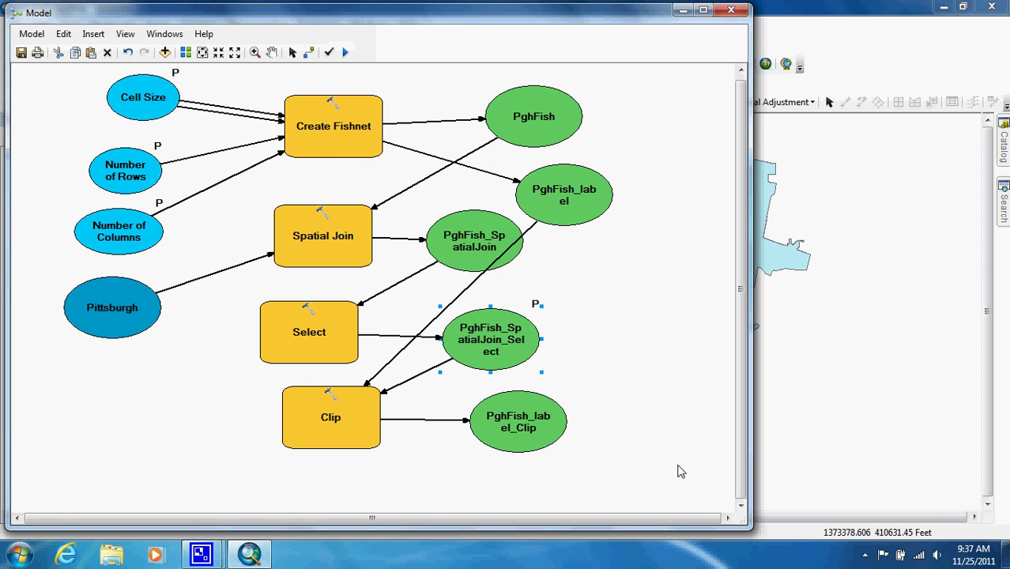
{"action": "left_click", "coordinate": [659, 379]}
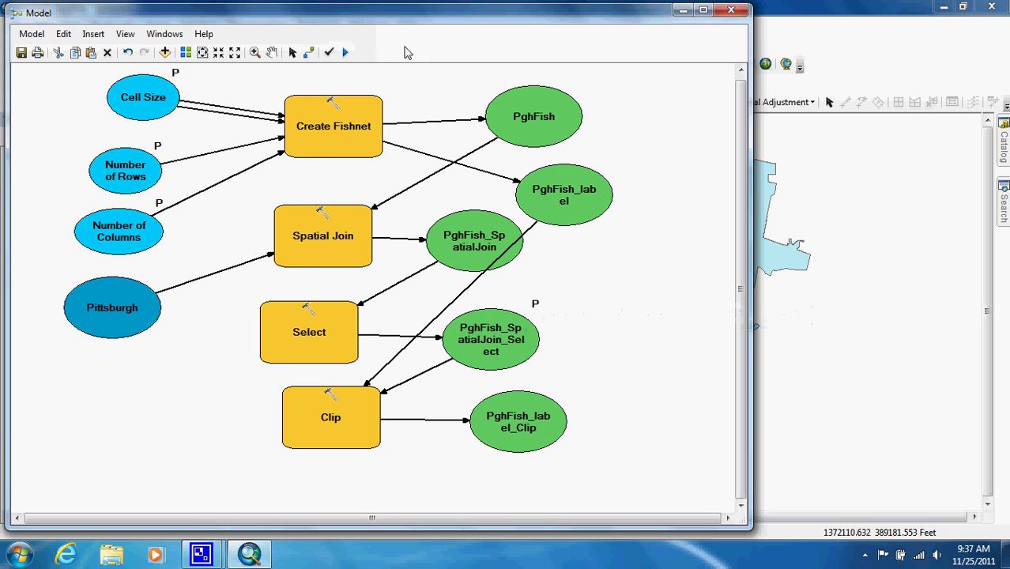
Run the complete model and close the progress report once it shows Completed.
{"action": "left_click", "coordinate": [348, 52]}
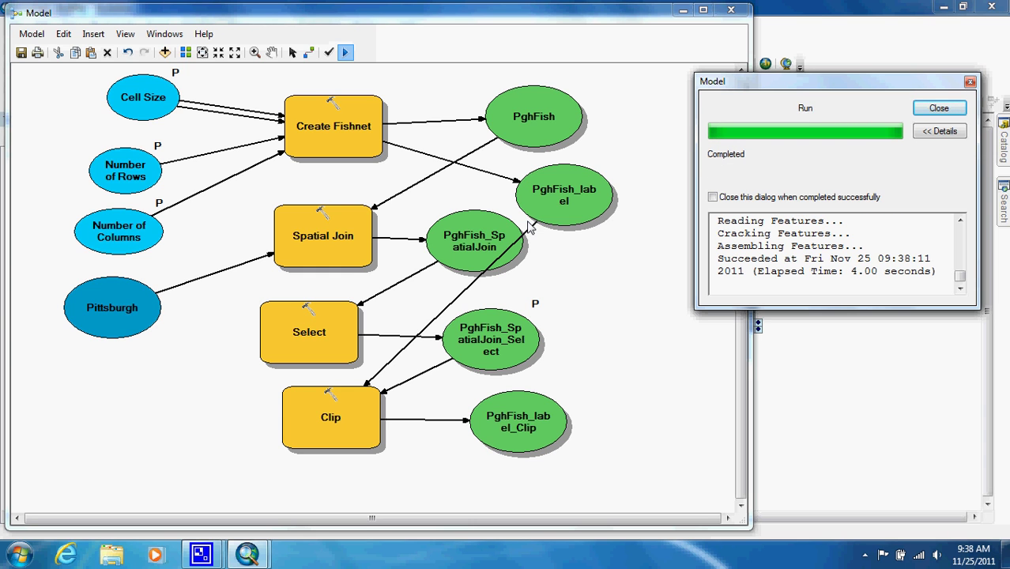
{"action": "left_click", "coordinate": [939, 109]}
Minimize ModelBuilder and toggle the PghFish_label_Clip and PghFish_SpatialJoin_Select layers off and on.
{"action": "left_click", "coordinate": [683, 11]}
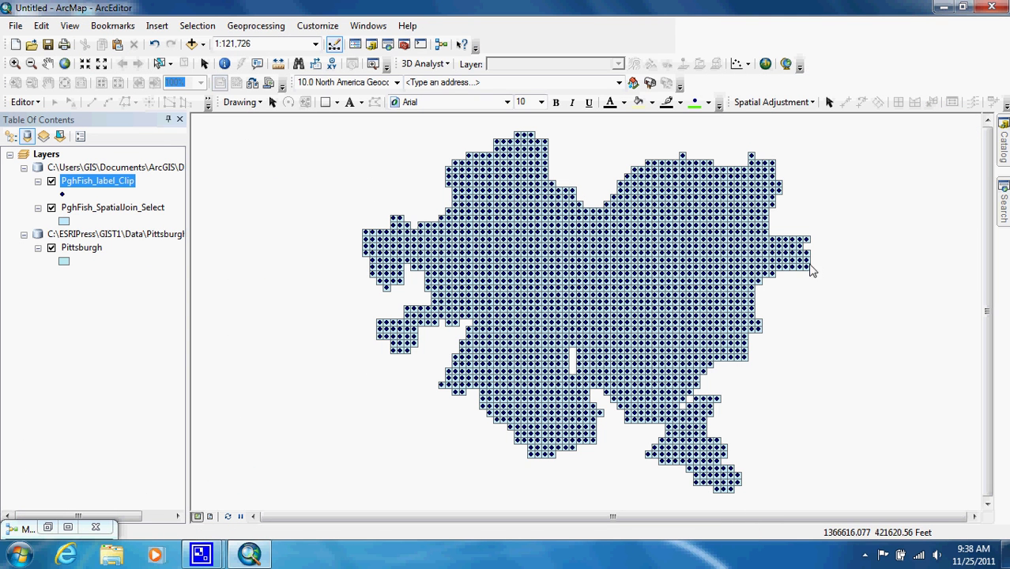
{"action": "left_click", "coordinate": [52, 181]}
{"action": "left_click", "coordinate": [51, 207]}
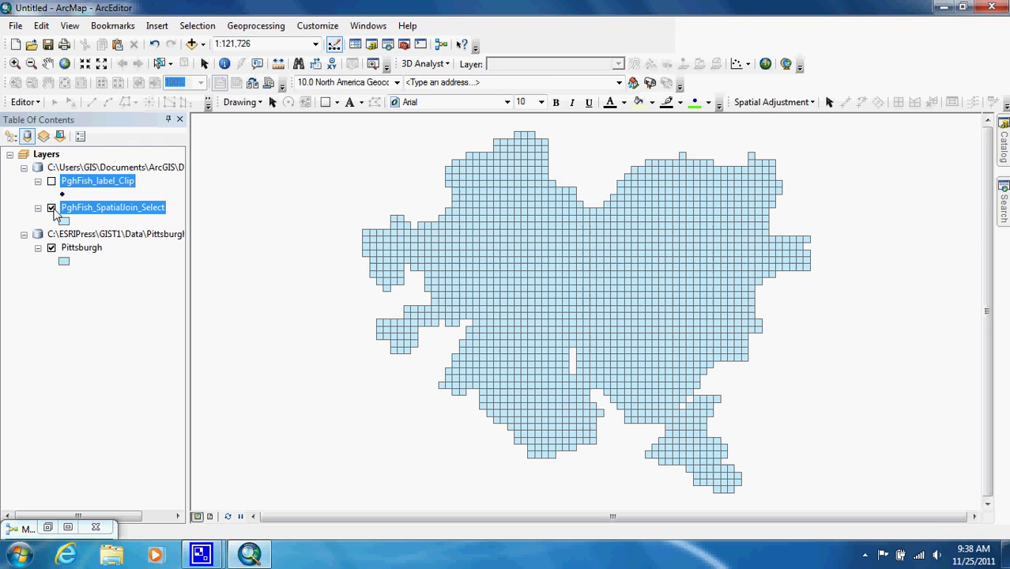
{"action": "left_click", "coordinate": [51, 207]}
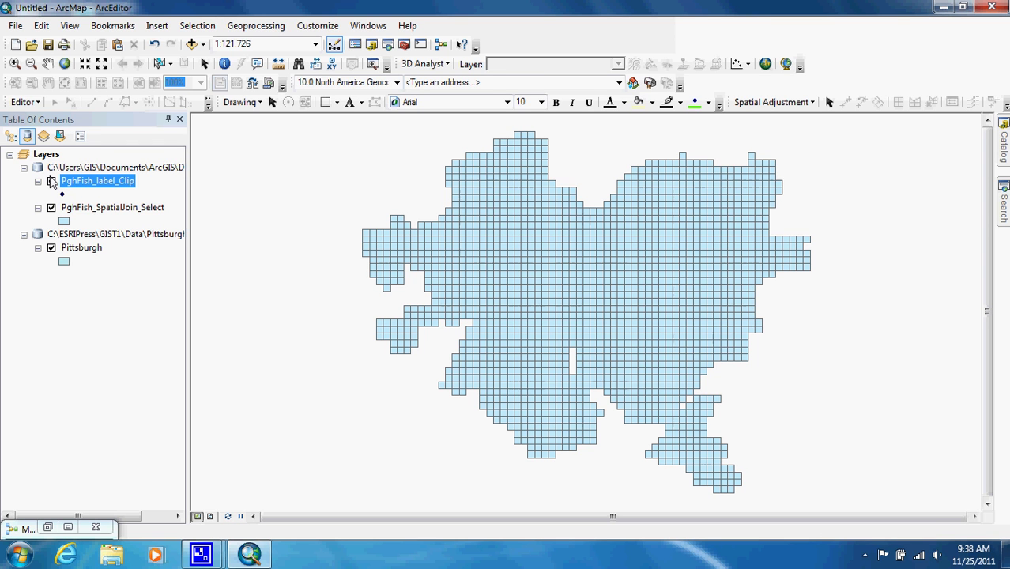
{"action": "left_click", "coordinate": [51, 181]}
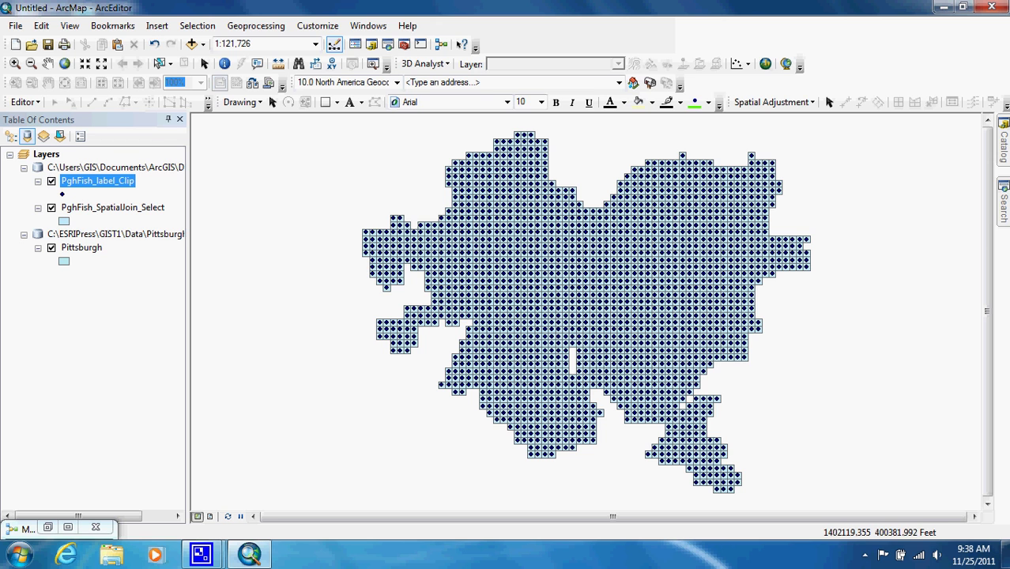
Search the tools for 'fishnet' and open Create Fishnet.
{"action": "left_click", "coordinate": [1003, 207]}
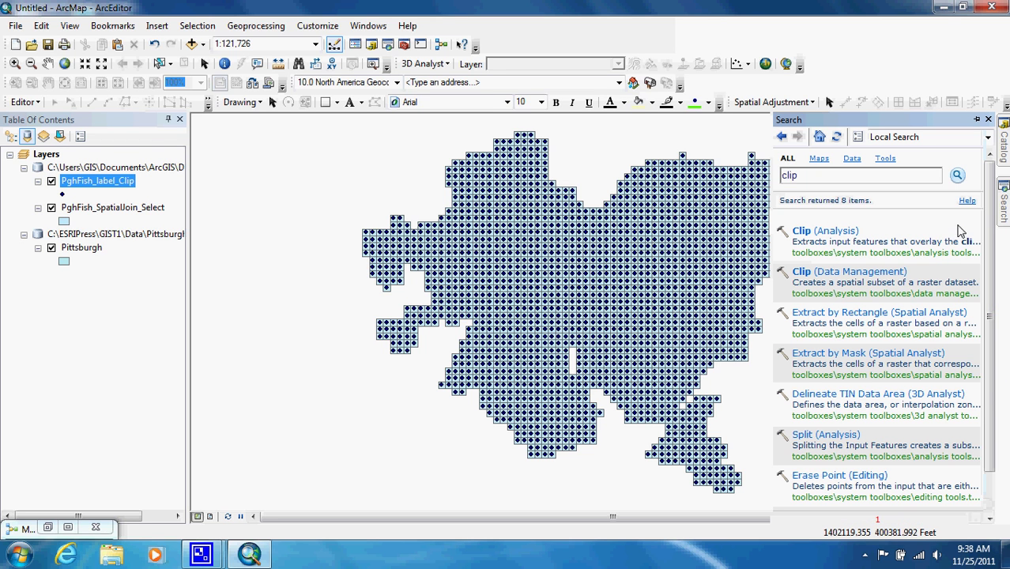
{"action": "double_click", "coordinate": [800, 180]}
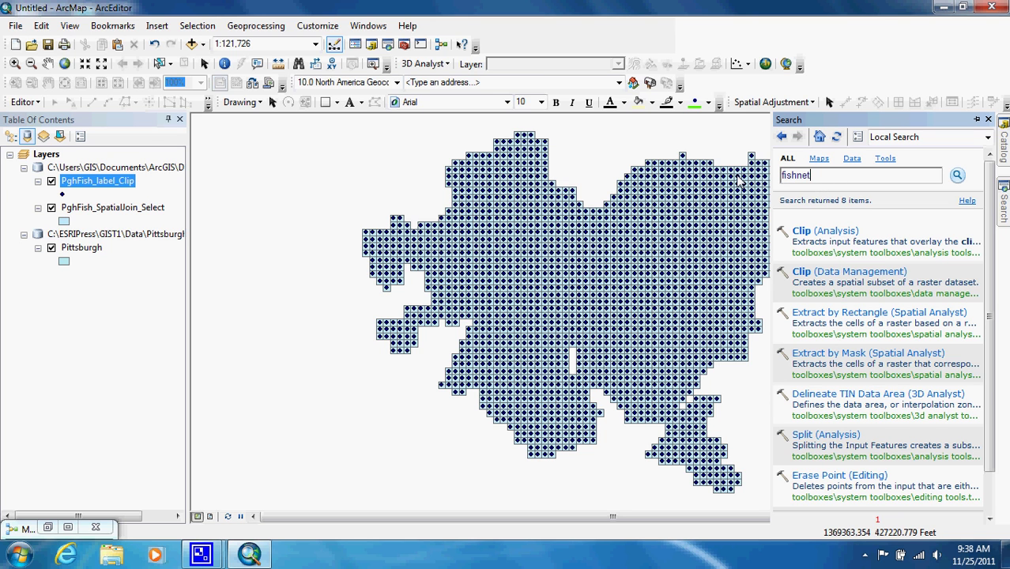
{"action": "type", "text": "fishnet"}
{"action": "key", "text": "Return"}
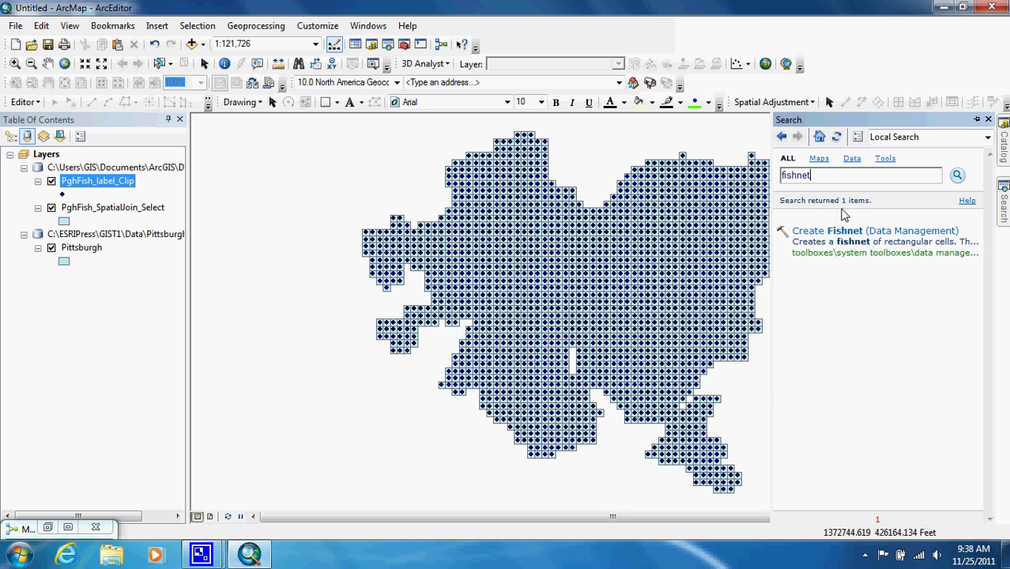
{"action": "left_click", "coordinate": [855, 238]}
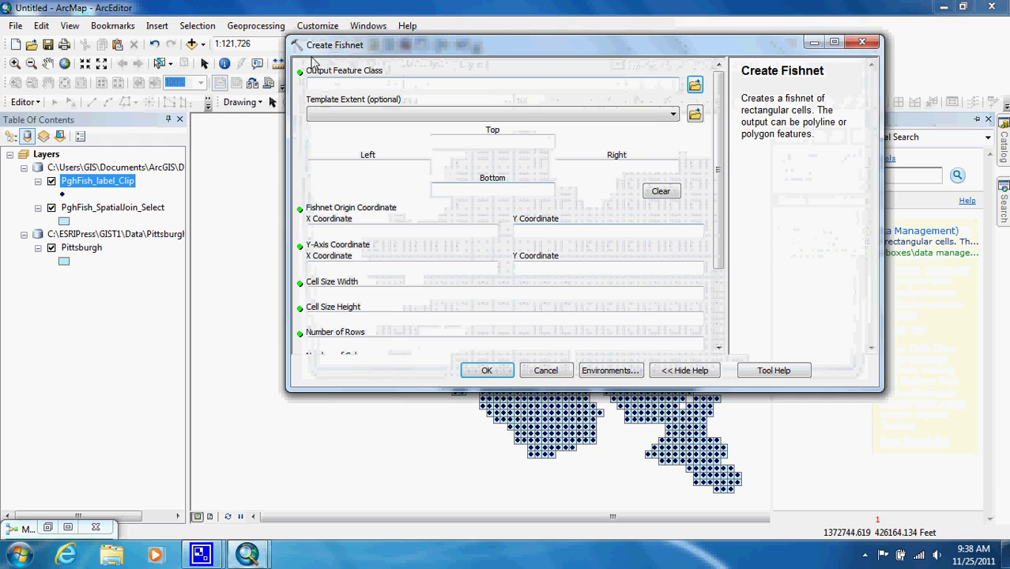
Name the output 'test', use Pittsburgh's extent as template, and set cell width and height to 0.
{"action": "left_click", "coordinate": [630, 82]}
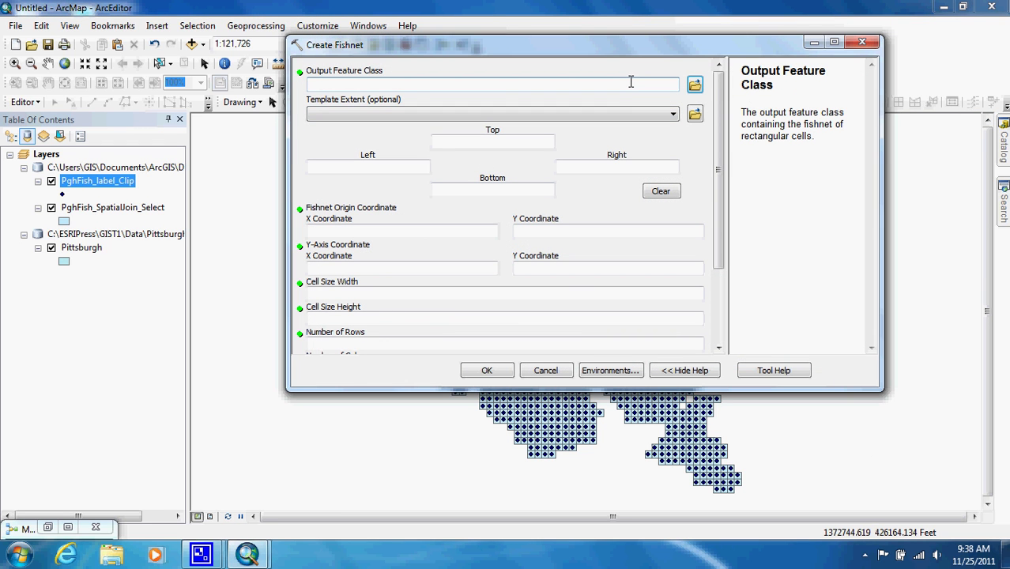
{"action": "left_click", "coordinate": [474, 113]}
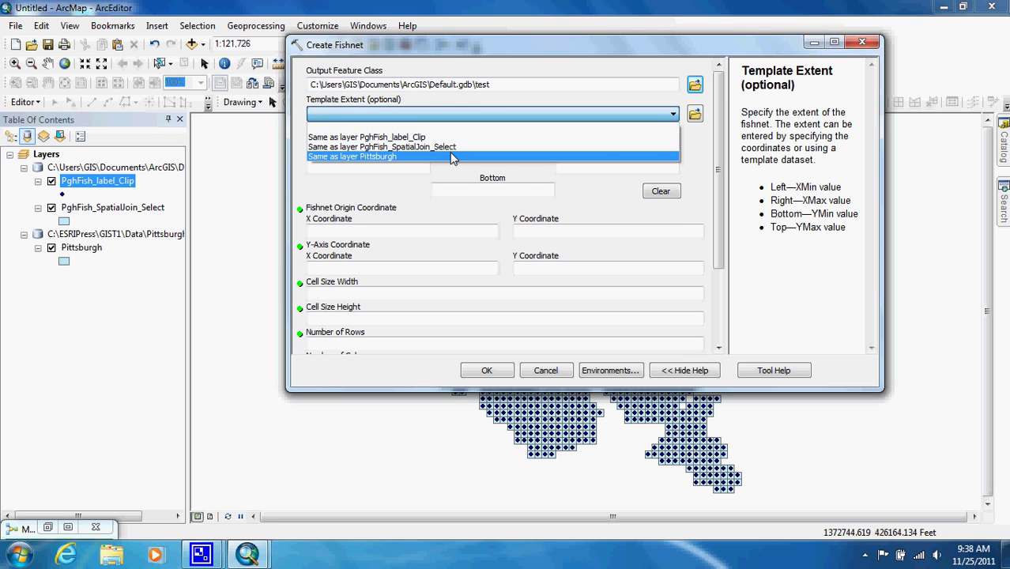
{"action": "left_click", "coordinate": [453, 156]}
{"action": "left_click", "coordinate": [680, 297]}
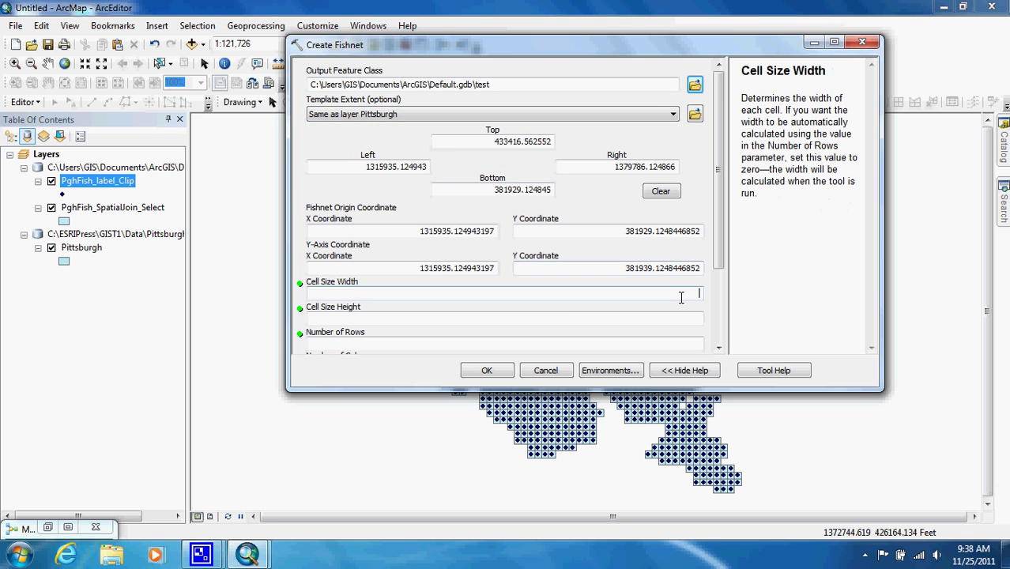
{"action": "type", "text": "0"}
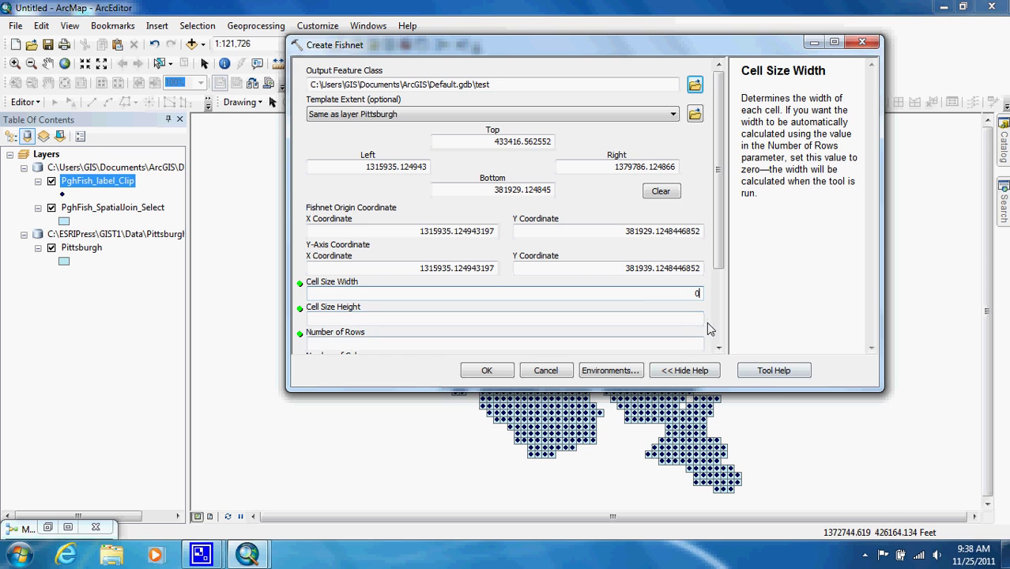
{"action": "left_click", "coordinate": [698, 320]}
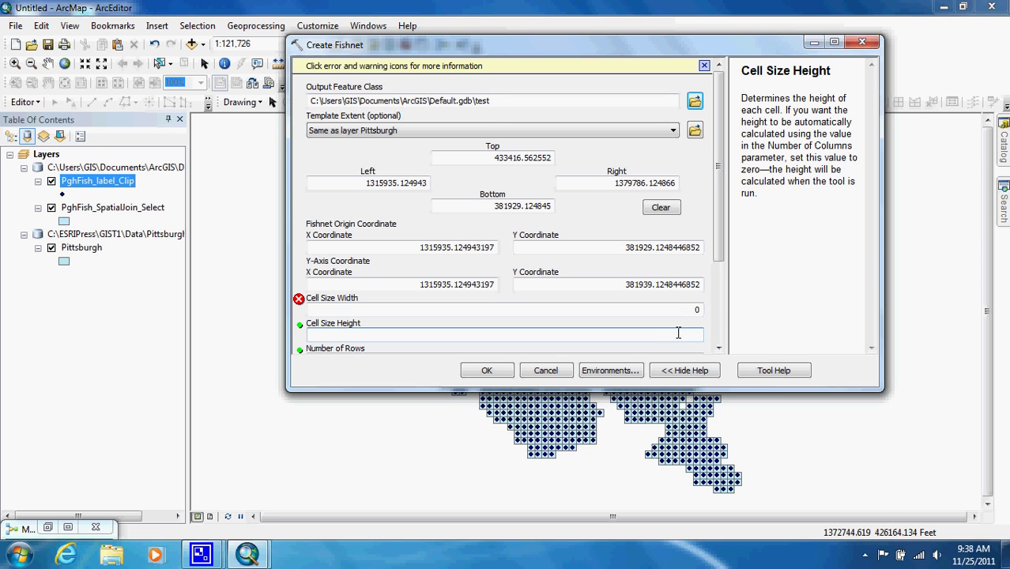
{"action": "type", "text": "0"}
Set the fishnet to 52 rows and 65 columns with POLYGON geometry.
{"action": "scroll", "coordinate": [366, 246], "scroll_direction": "down", "scroll_amount": 3}
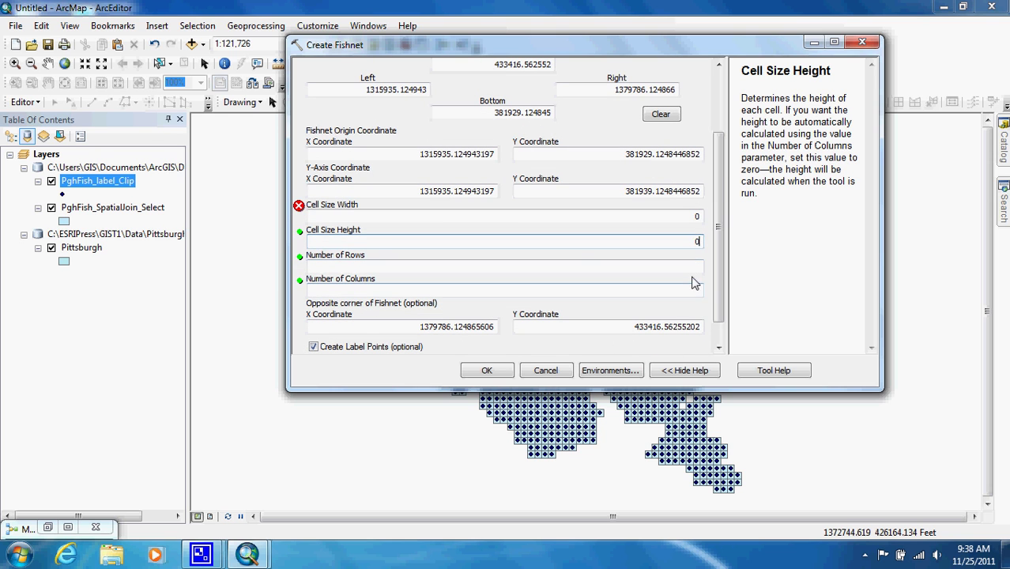
{"action": "key", "text": "Tab"}
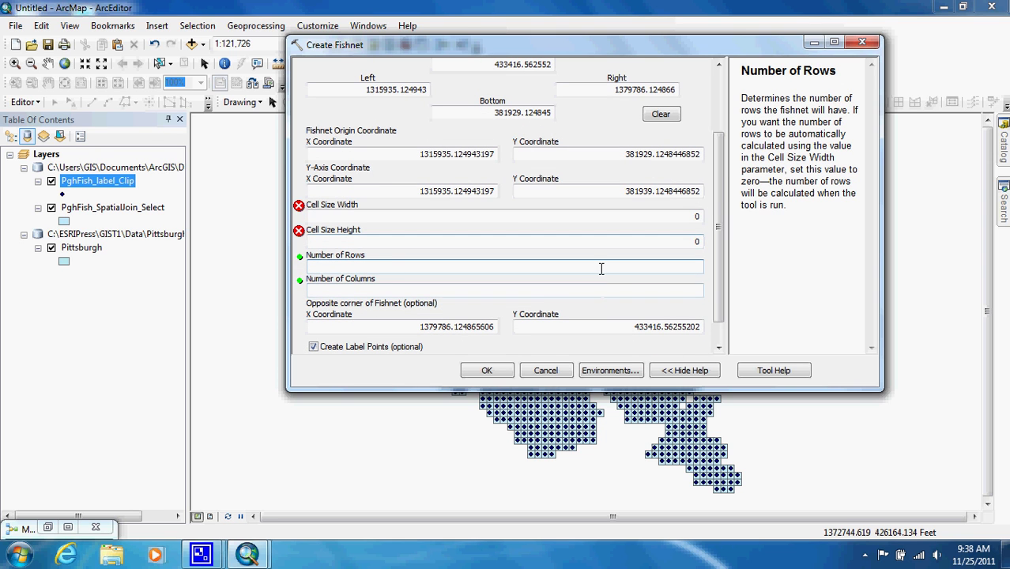
{"action": "type", "text": "52"}
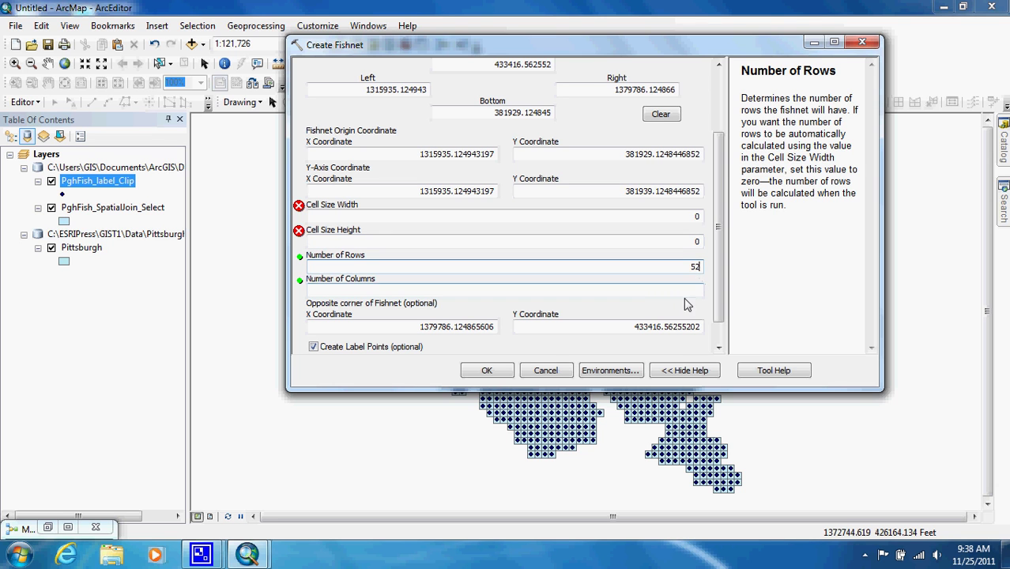
{"action": "left_click", "coordinate": [684, 293]}
{"action": "type", "text": "65"}
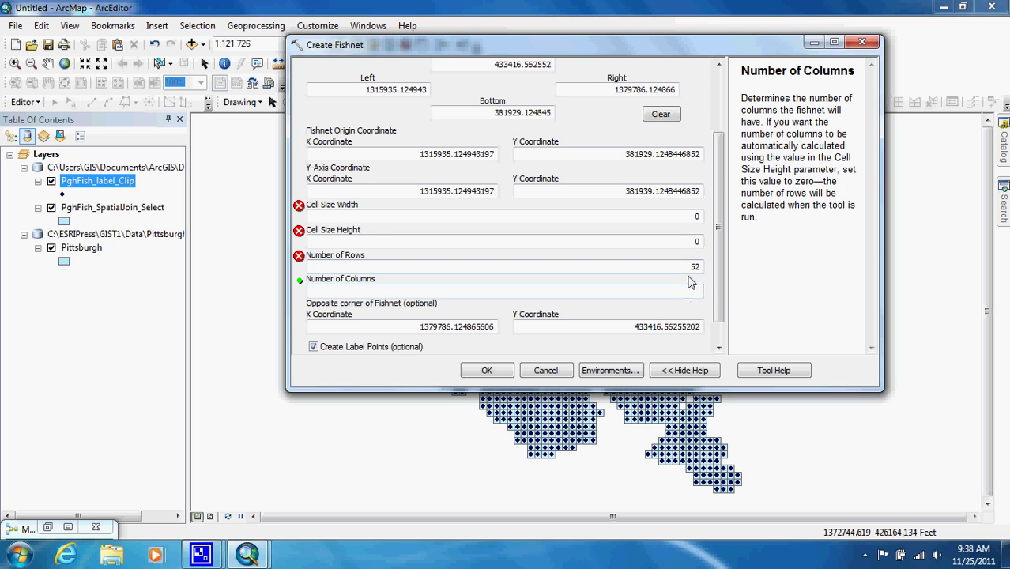
{"action": "scroll", "coordinate": [720, 283], "scroll_direction": "down", "scroll_amount": 1}
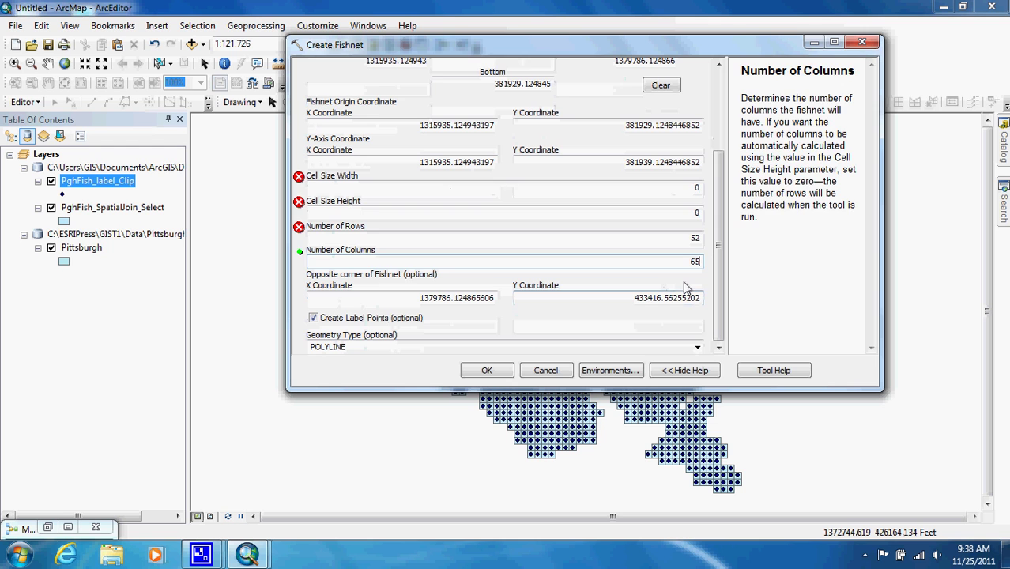
{"action": "key", "text": "Tab"}
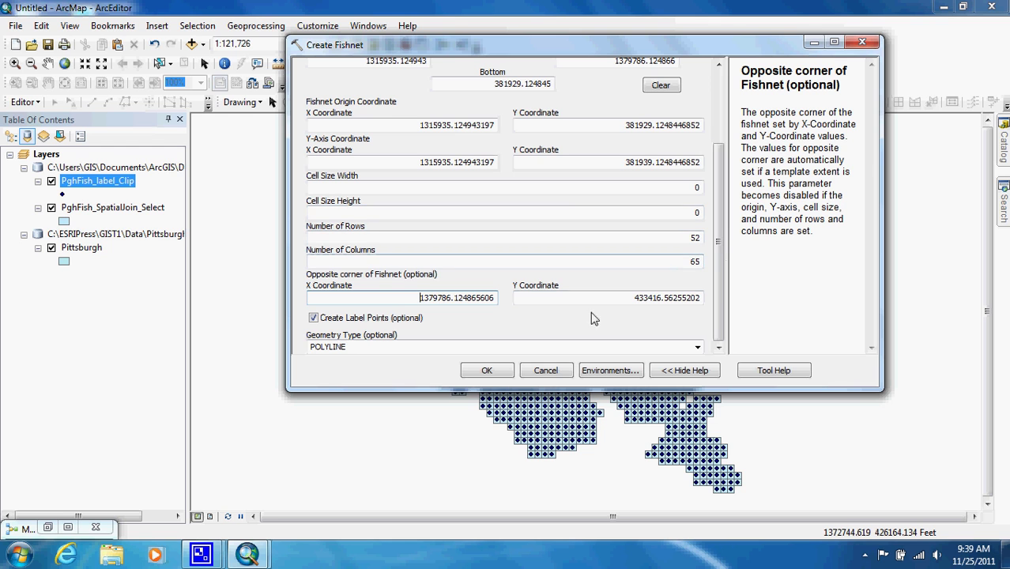
{"action": "left_click", "coordinate": [697, 348]}
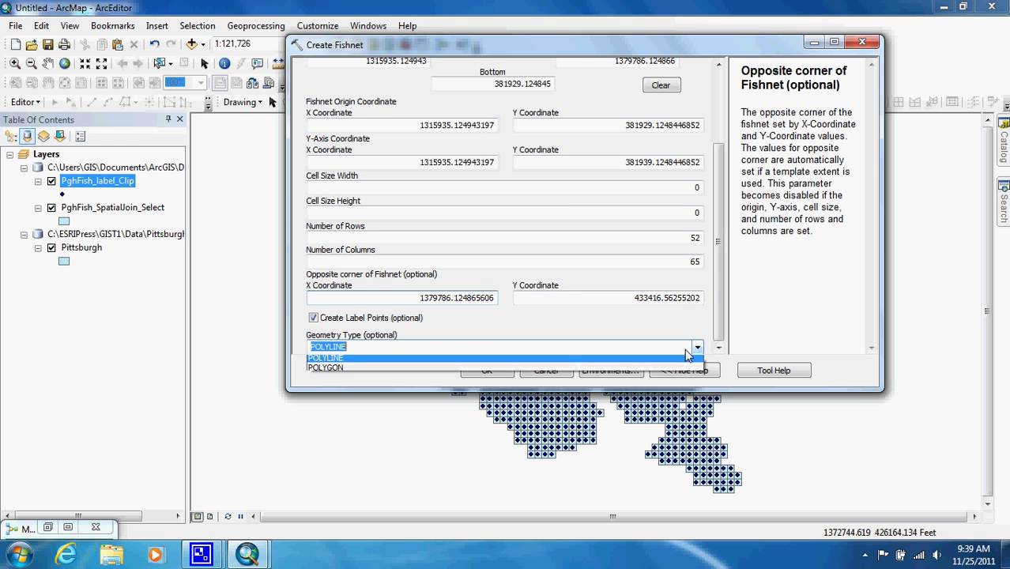
{"action": "left_click", "coordinate": [606, 370]}
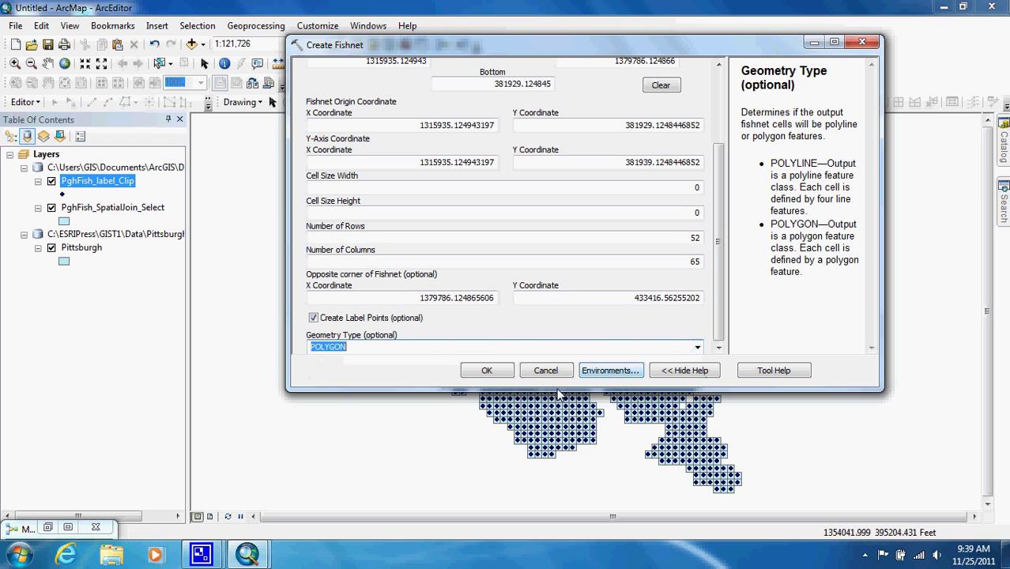
Run Create Fishnet to add the test polygon grid and test_label points over Pittsburgh's extent.
{"action": "left_click", "coordinate": [487, 371]}
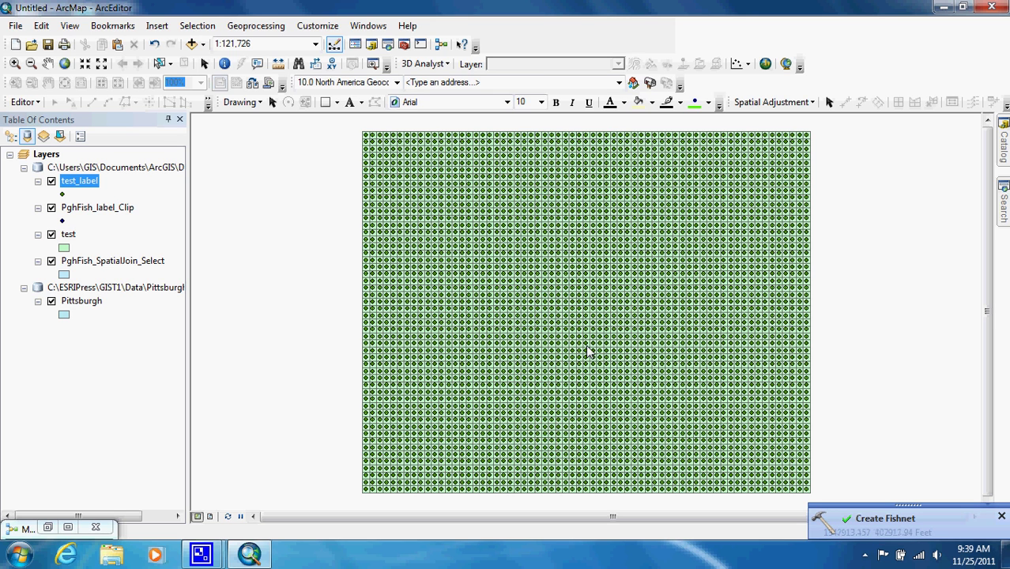
{"action": "left_click", "coordinate": [1005, 225]}
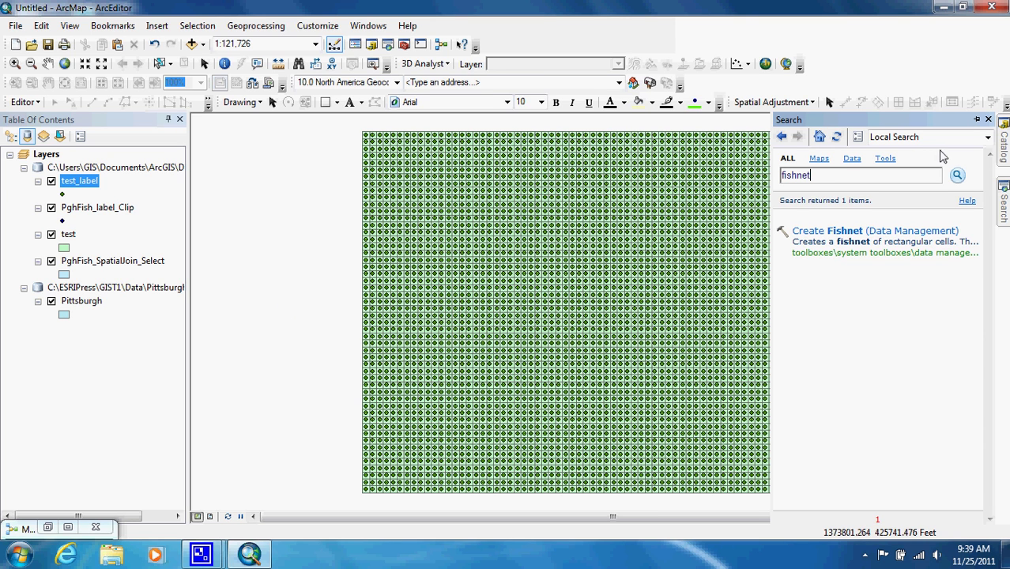
{"action": "left_click", "coordinate": [300, 250]}
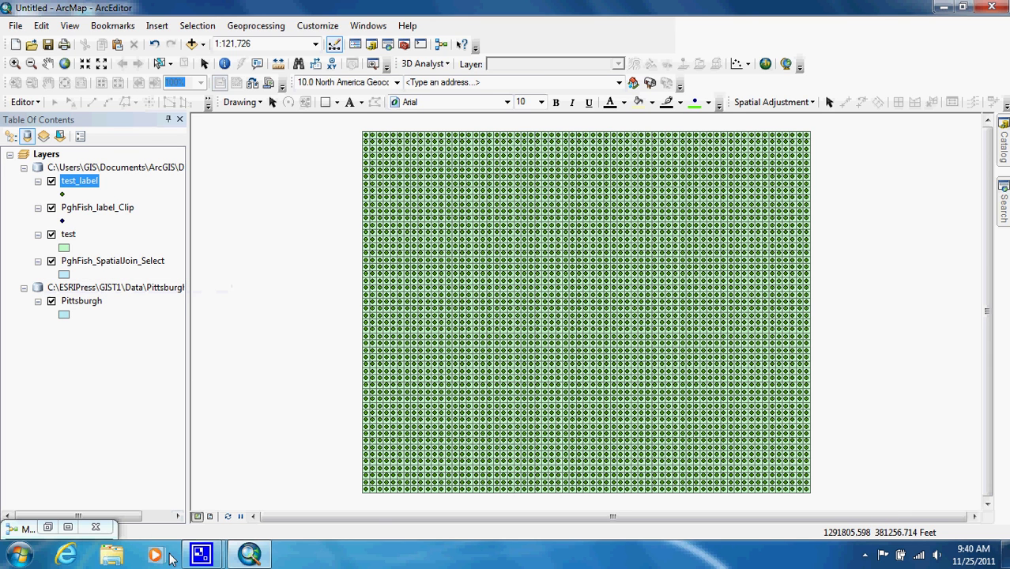
{"action": "mouse_move", "coordinate": [201, 555]}
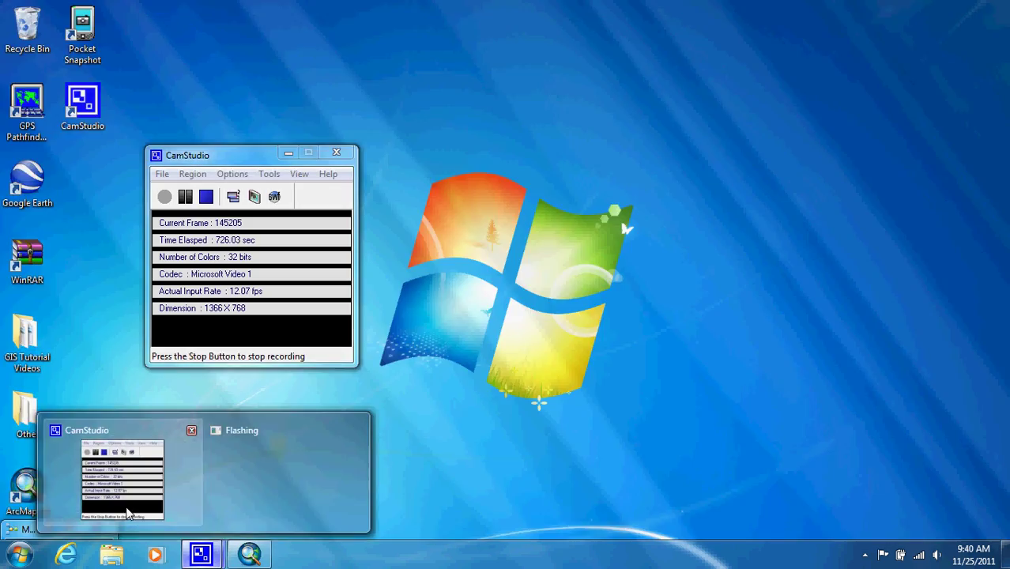
{"action": "left_click", "coordinate": [127, 505]}
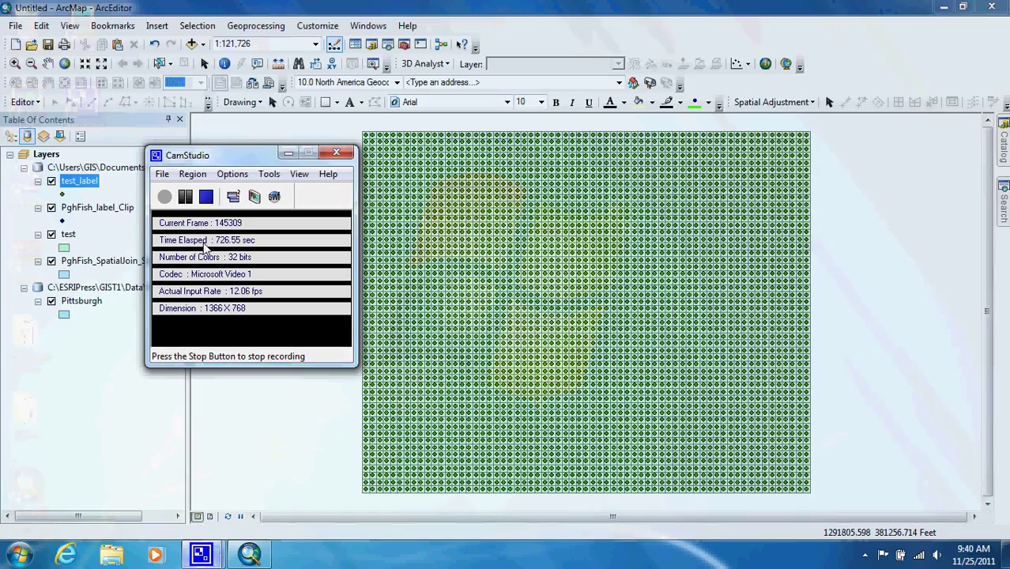